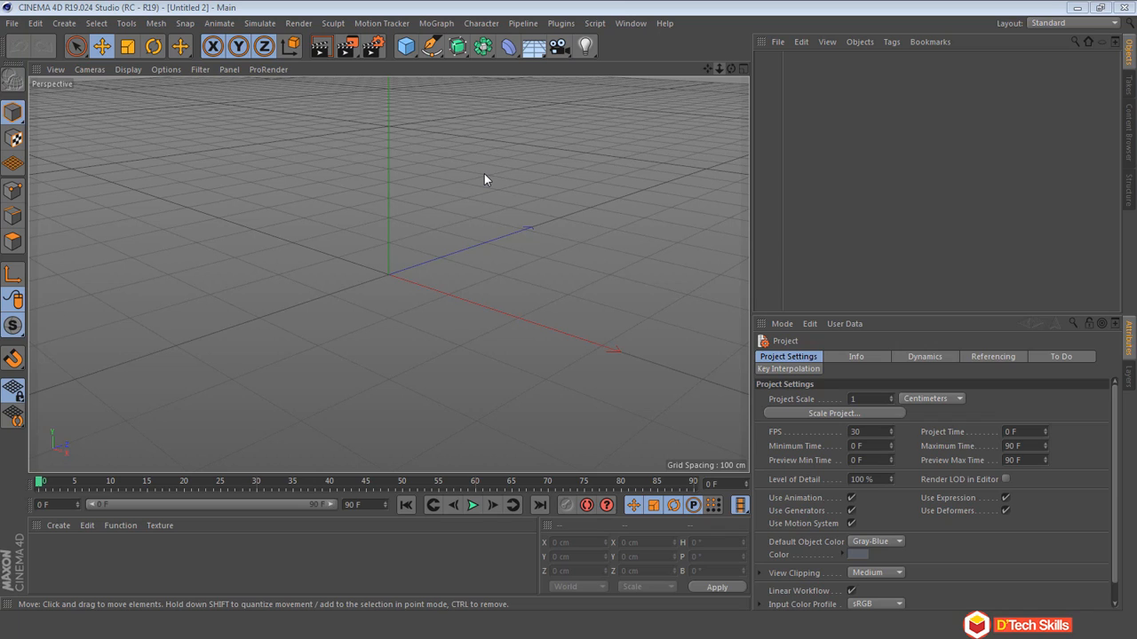
Step: Switch the interface layout to Startup and add a cube primitive to the scene
left_click(1073, 24)
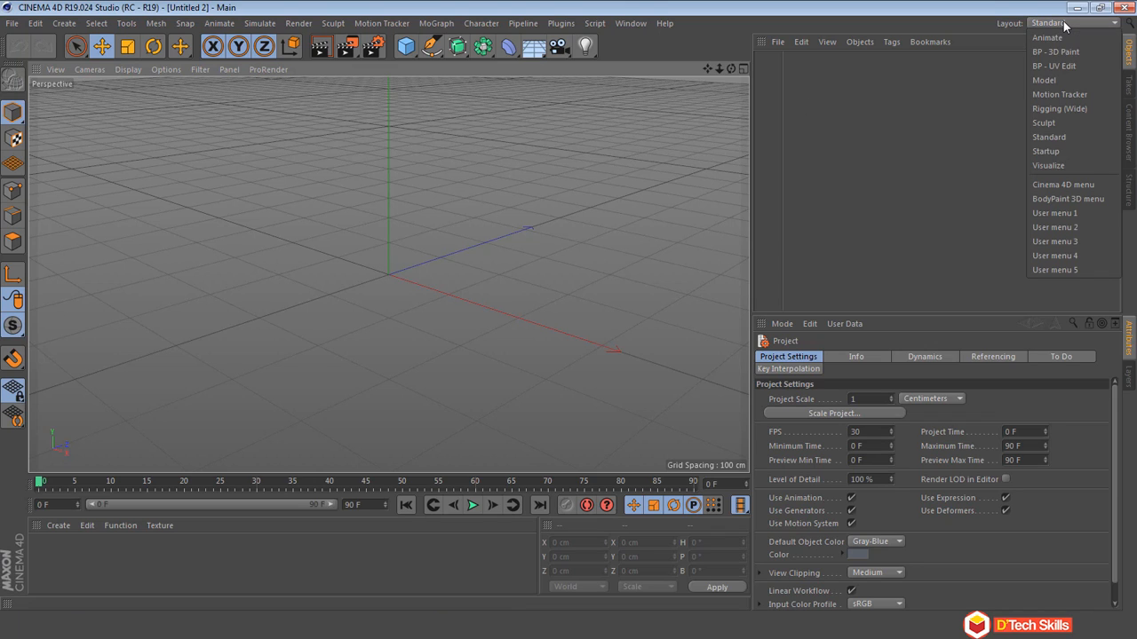
left_click(1051, 152)
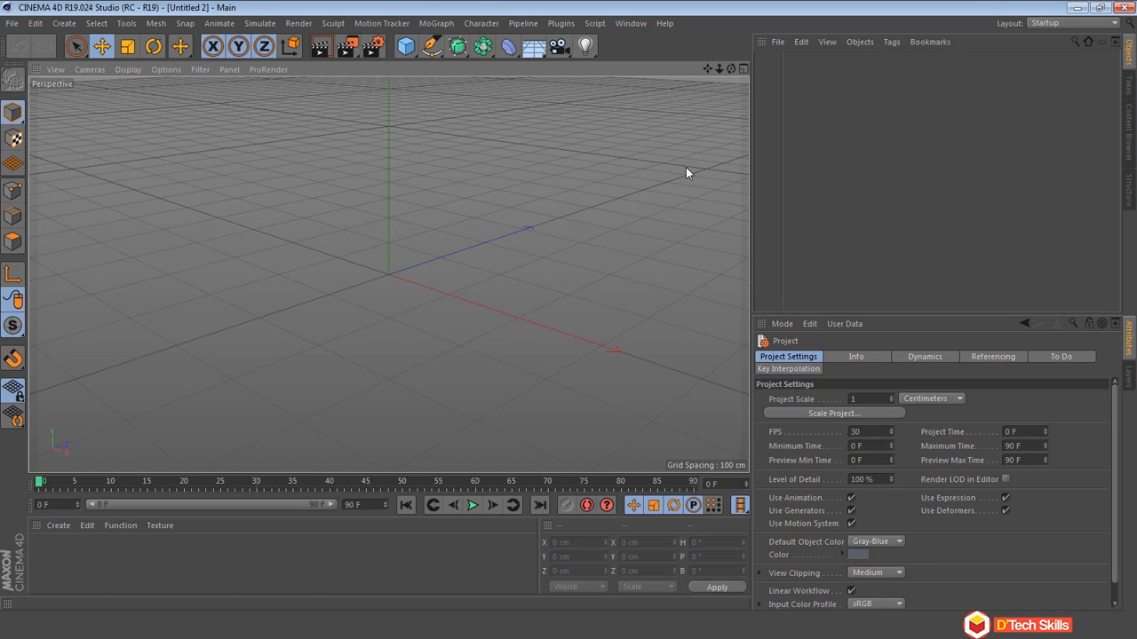
left_click(407, 46)
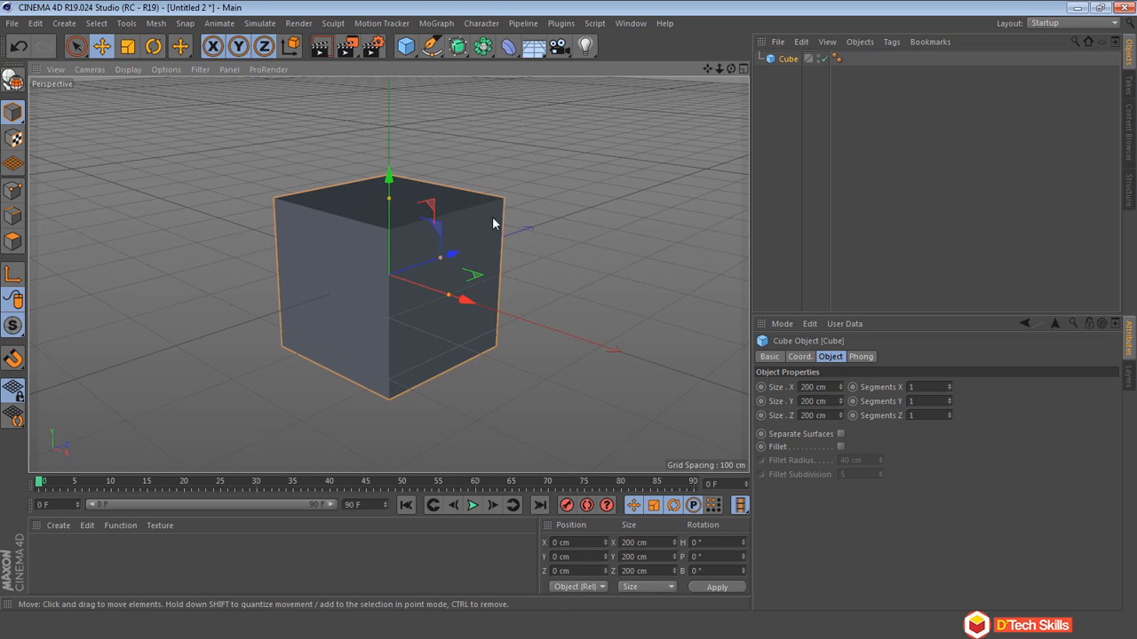
Step: Move the cube to about X -153, Y -40, Z 7 cm and scale it uniformly to about 203 cm
left_click(103, 48)
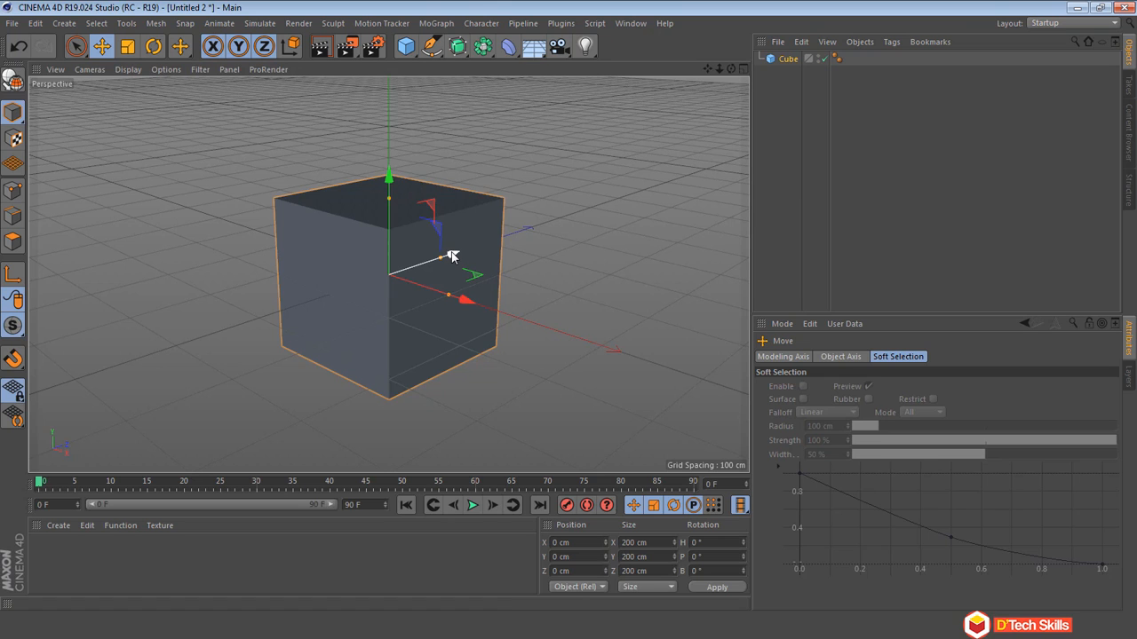
mouse_move(452, 256)
left_mouse_down()
mouse_move(649, 149)
mouse_move(455, 259)
mouse_move(466, 261)
left_mouse_up()
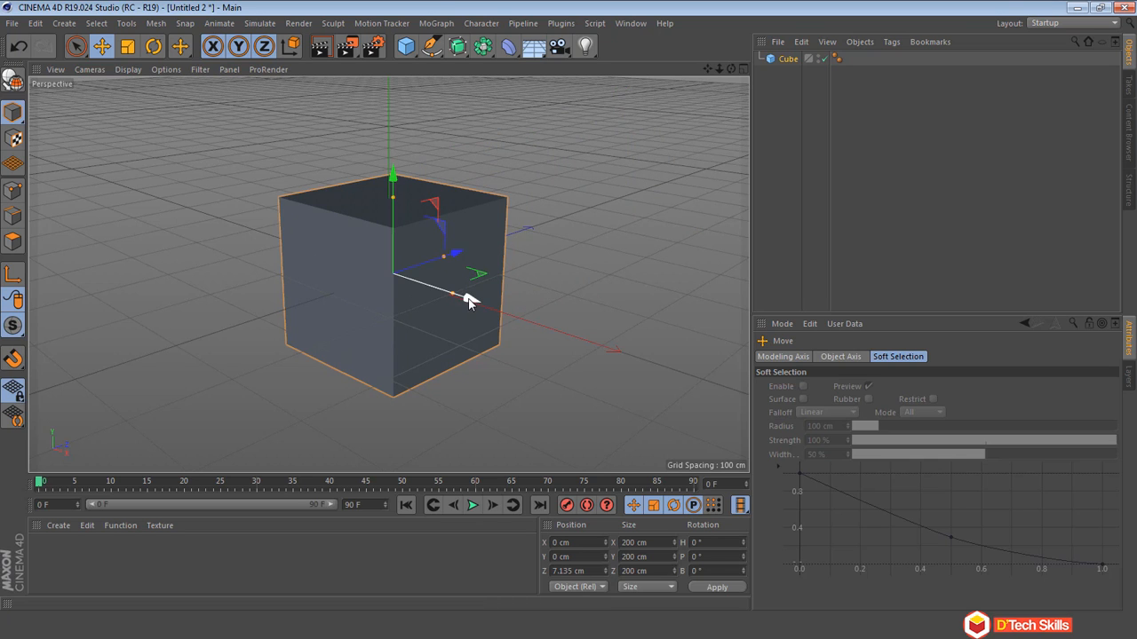
left_click_drag(469, 302, 388, 271)
left_click_drag(318, 154, 318, 183)
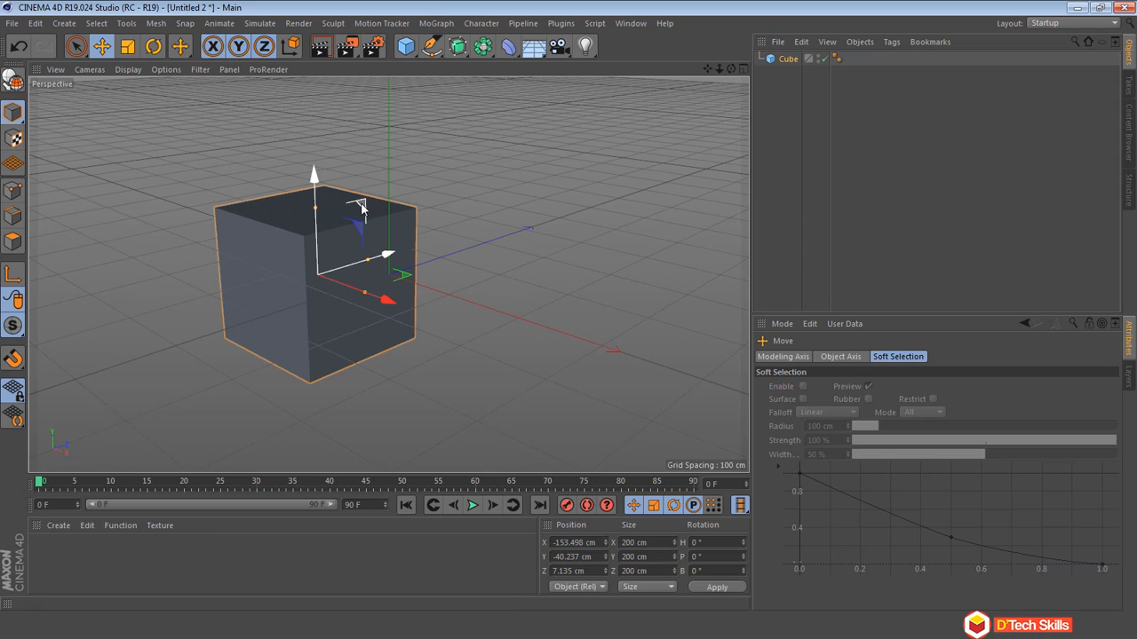
mouse_move(361, 206)
left_mouse_down()
mouse_move(306, 173)
mouse_move(359, 143)
mouse_move(438, 196)
mouse_move(380, 233)
mouse_move(317, 172)
mouse_move(432, 152)
mouse_move(376, 197)
mouse_move(371, 189)
left_mouse_up()
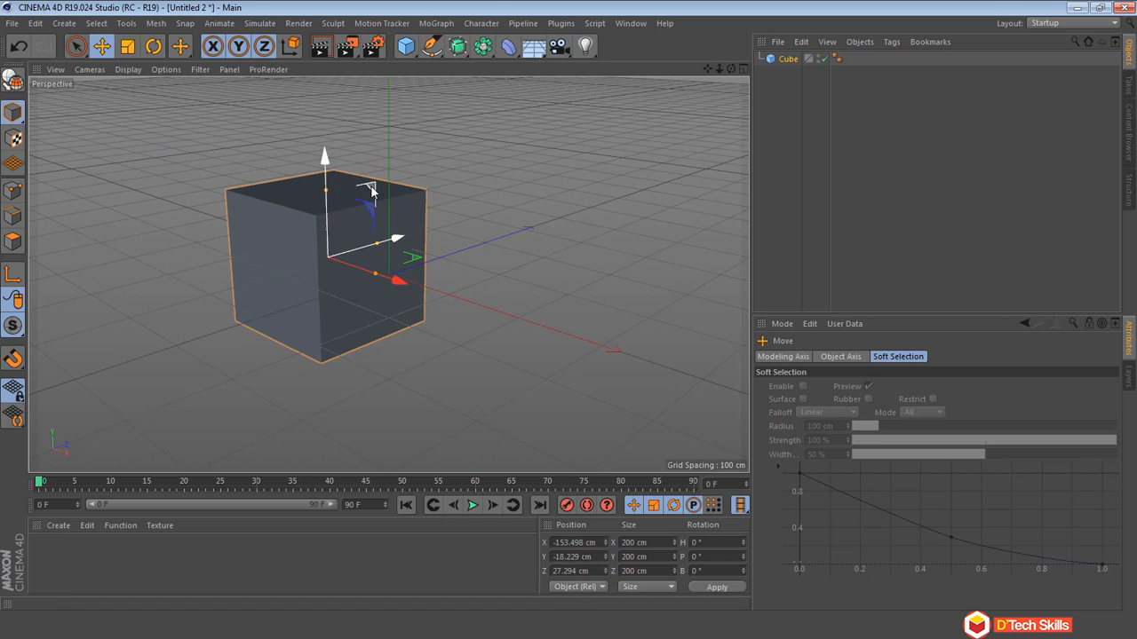
key("ctrl+z")
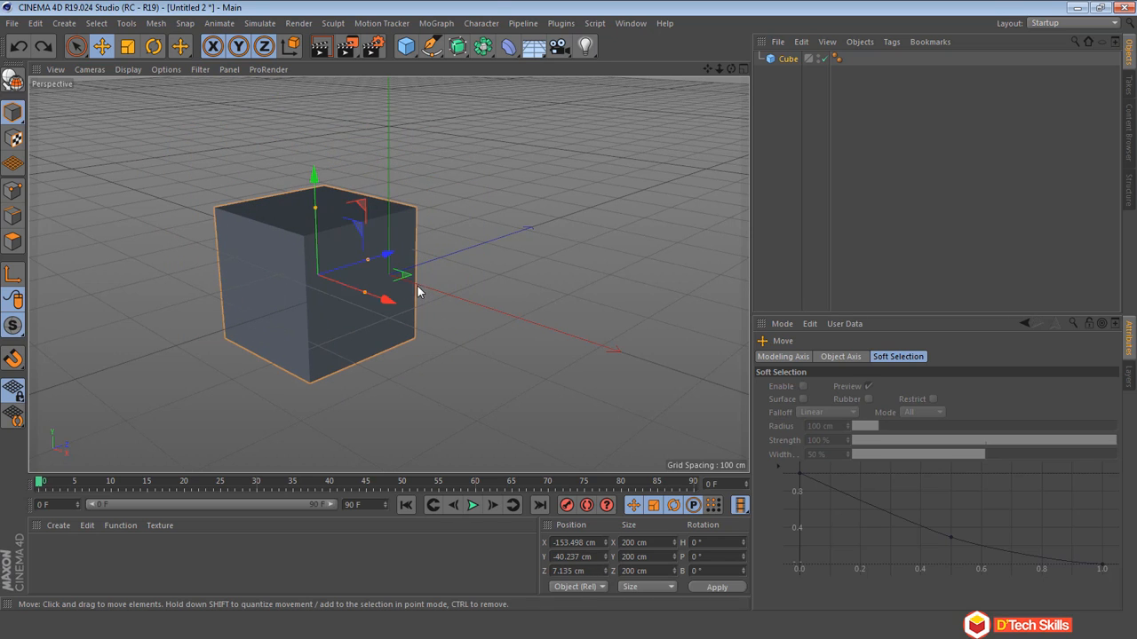
left_click(130, 48)
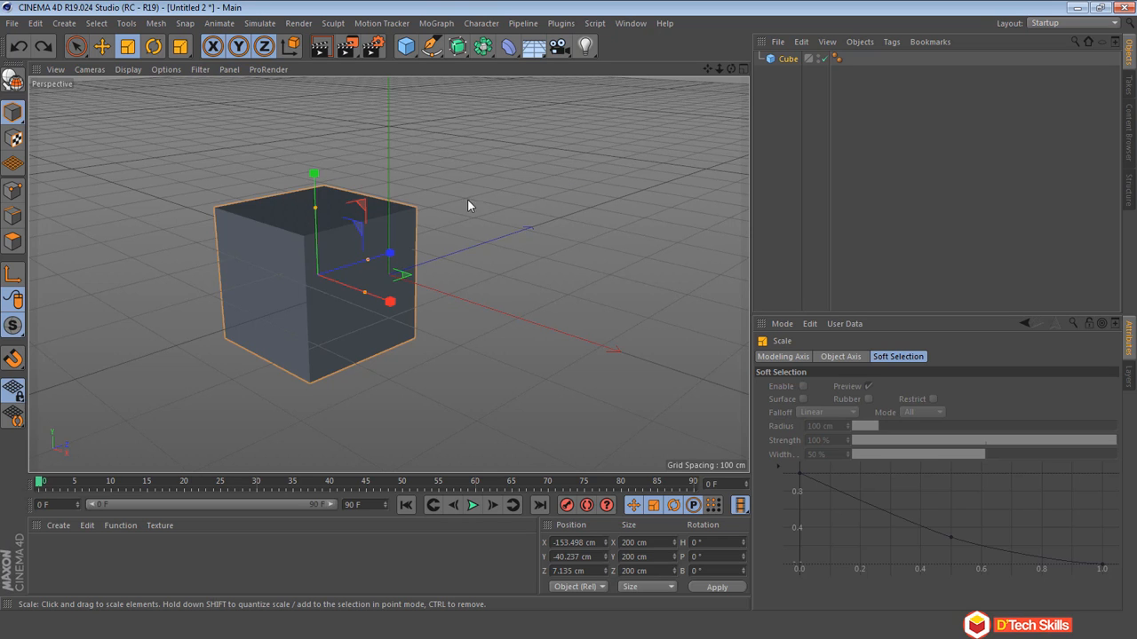
left_click_drag(560, 165, 577, 180)
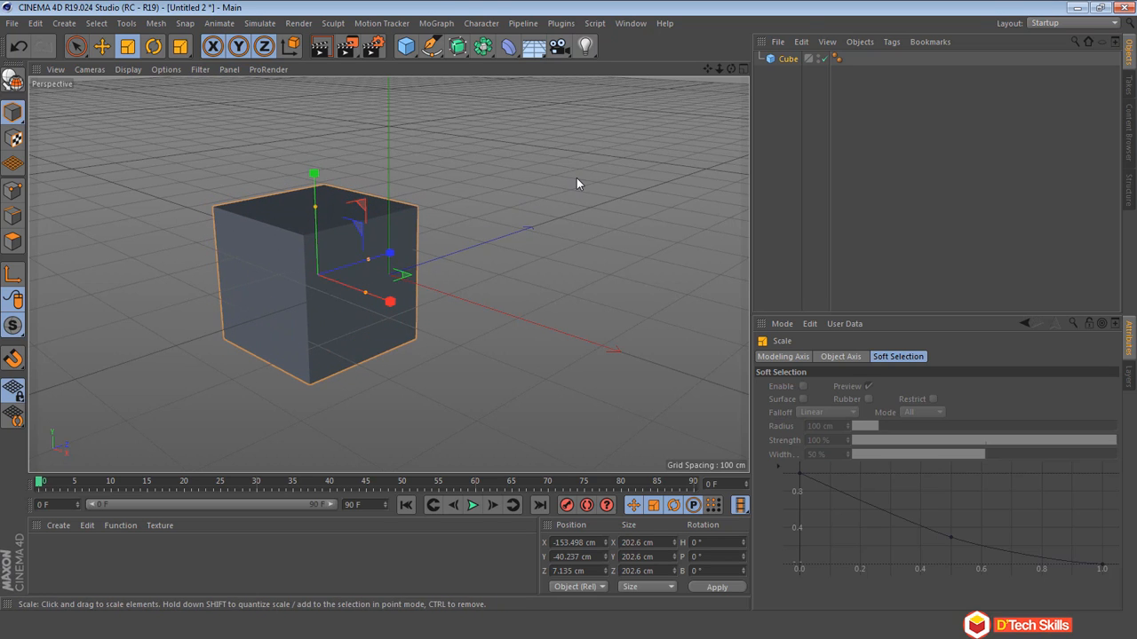
Step: Try rotating the cube about its axes with the Rotate tool and undo the rotation
left_click(152, 49)
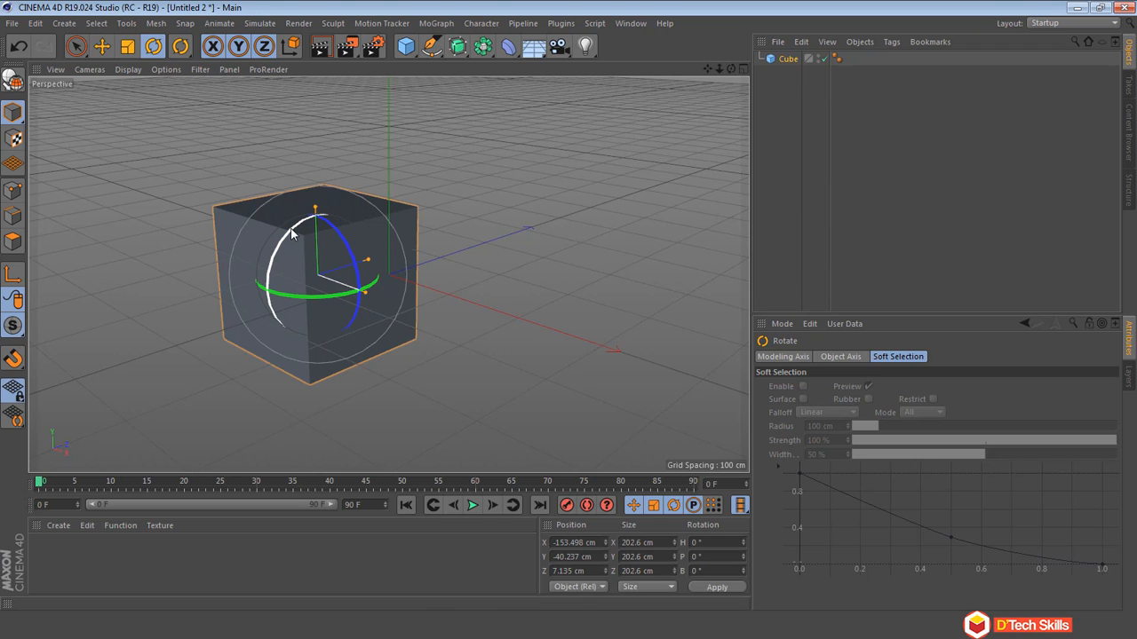
left_click_drag(291, 233, 424, 319)
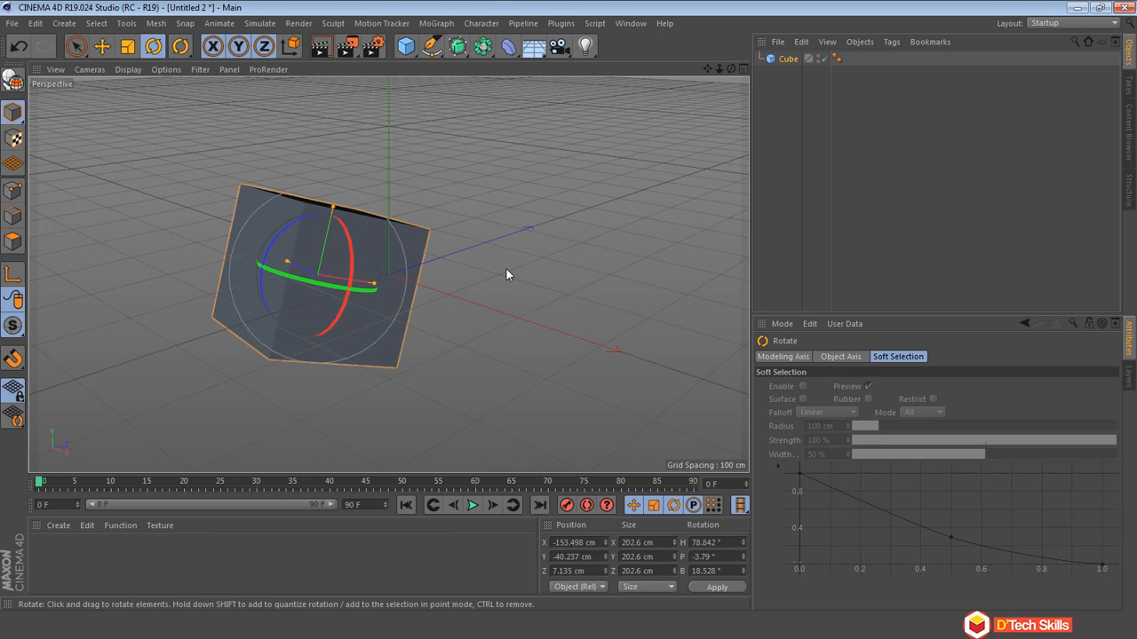
key("ctrl+z")
key("ctrl+z")
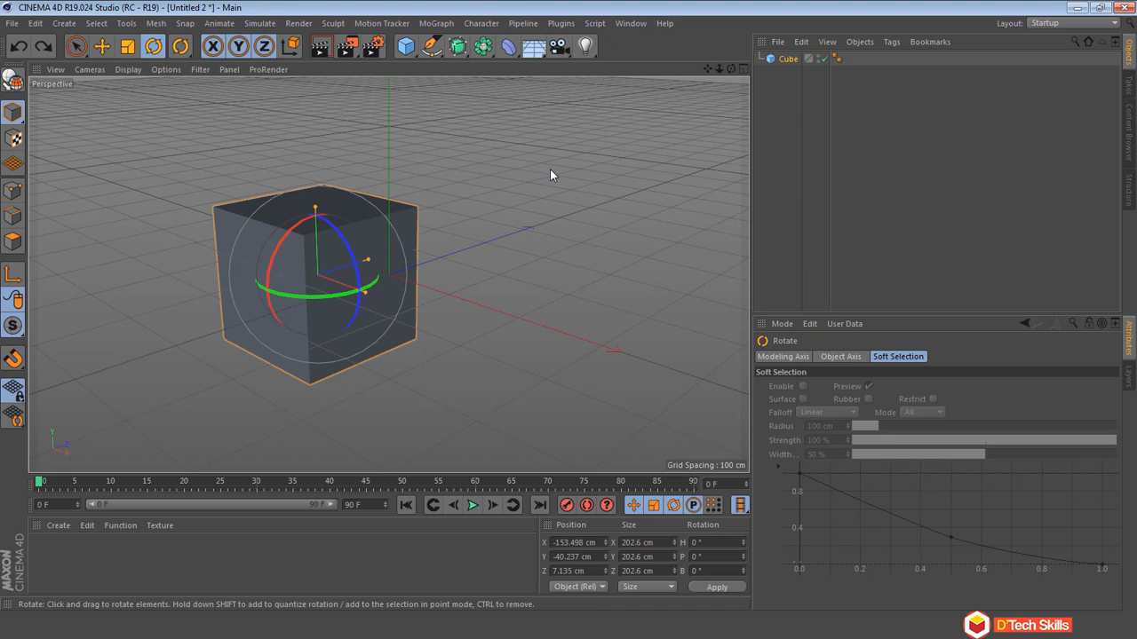
Step: Examine the cube by panning, zooming and orbiting the perspective view, and by viewing it in the four-view, Top and Front layouts
left_click_drag(711, 69, 389, 275)
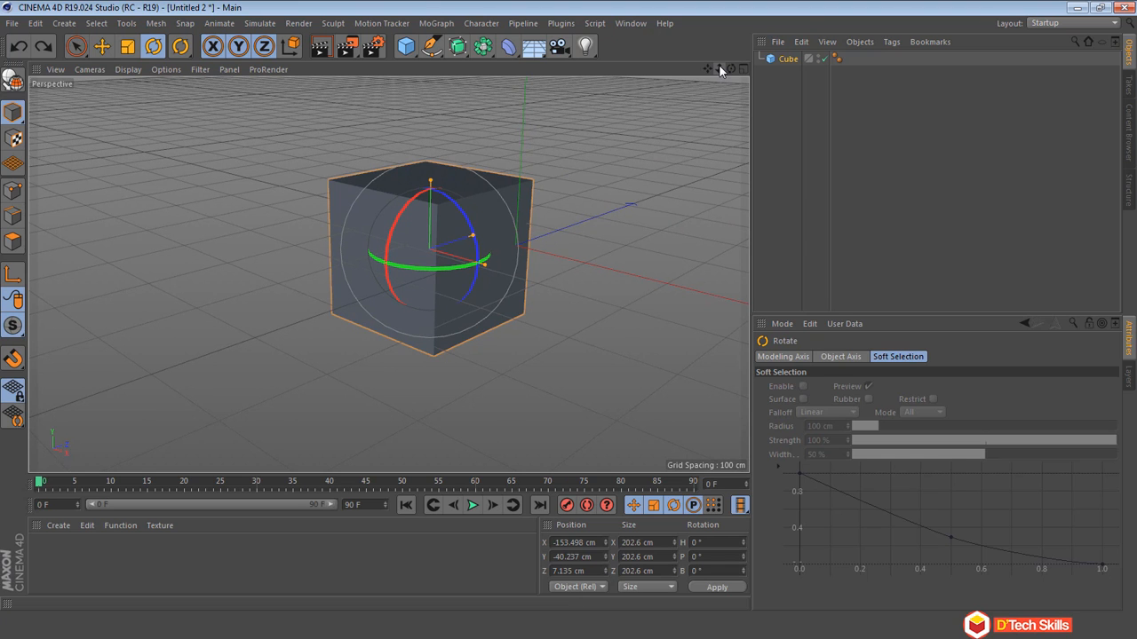
left_click_drag(719, 67, 389, 274)
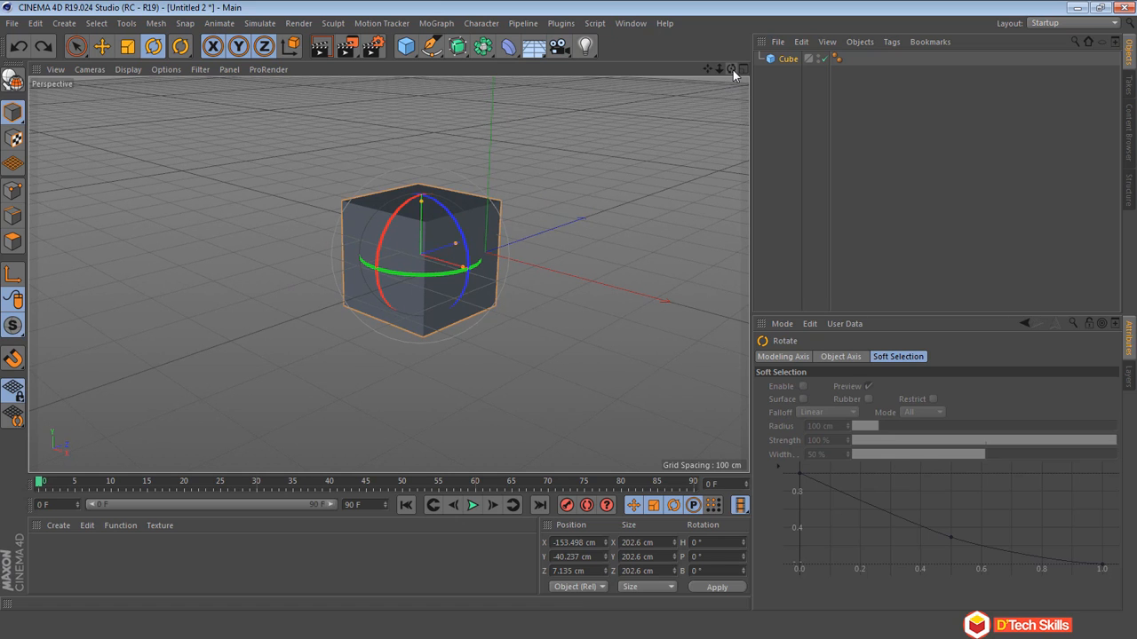
left_click_drag(732, 70, 389, 274)
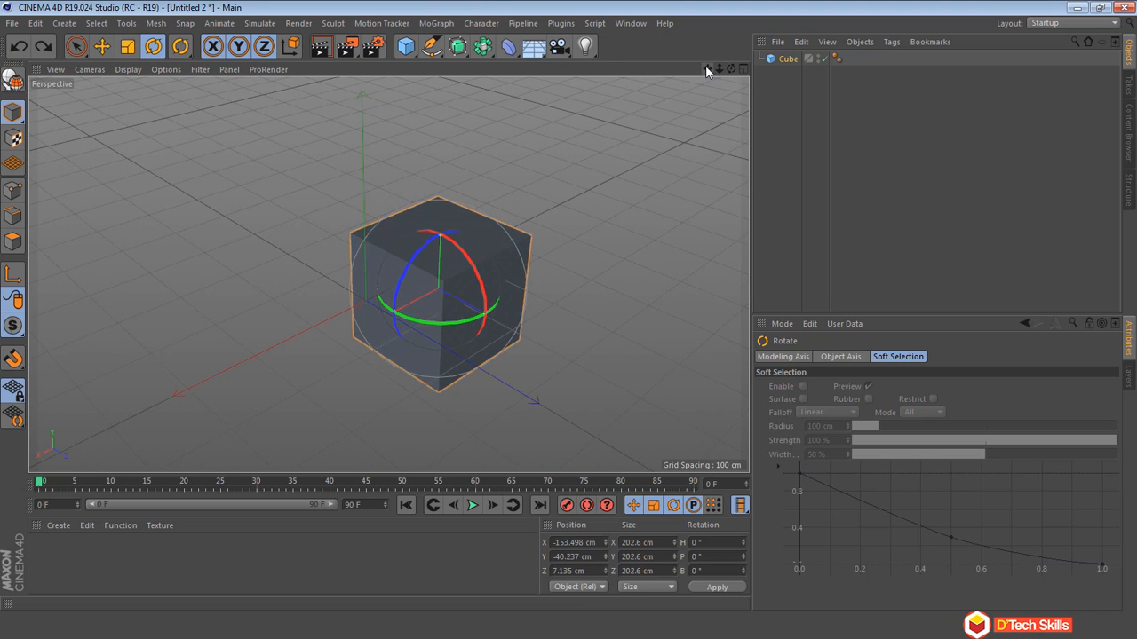
mouse_move(707, 68)
left_mouse_down()
mouse_move(388, 273)
mouse_move(707, 68)
left_mouse_up()
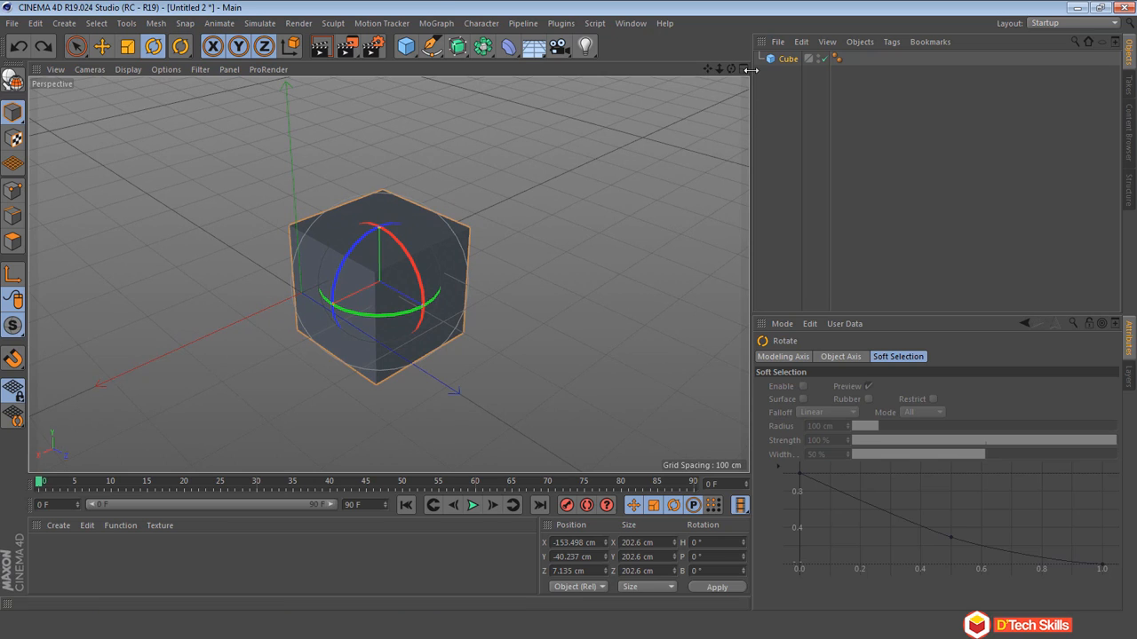
left_click(745, 69)
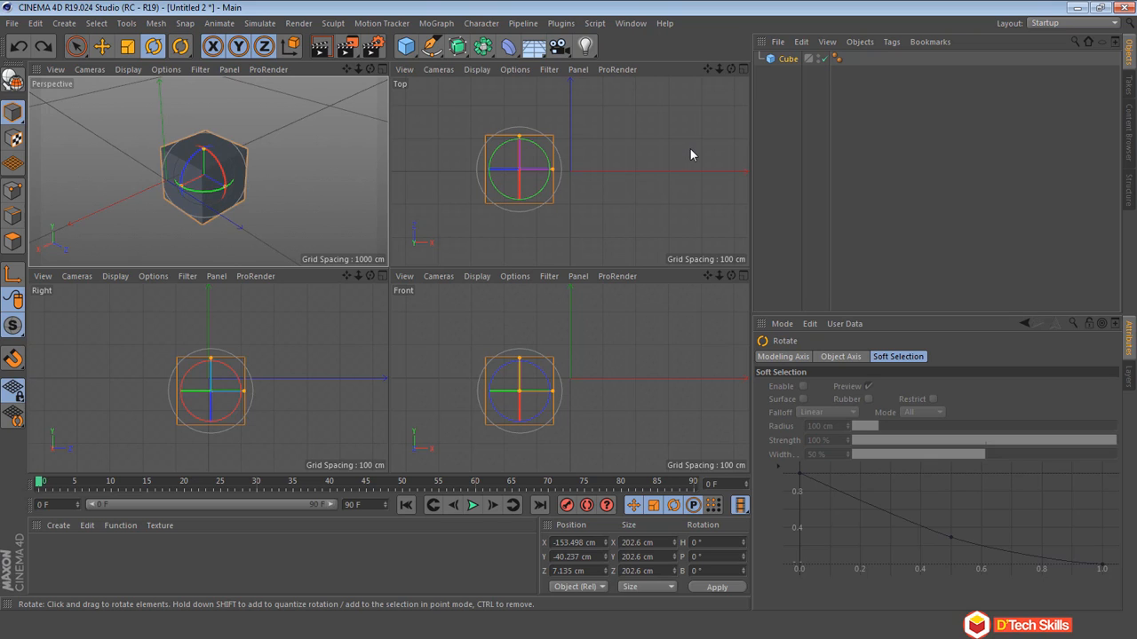
left_click(744, 70)
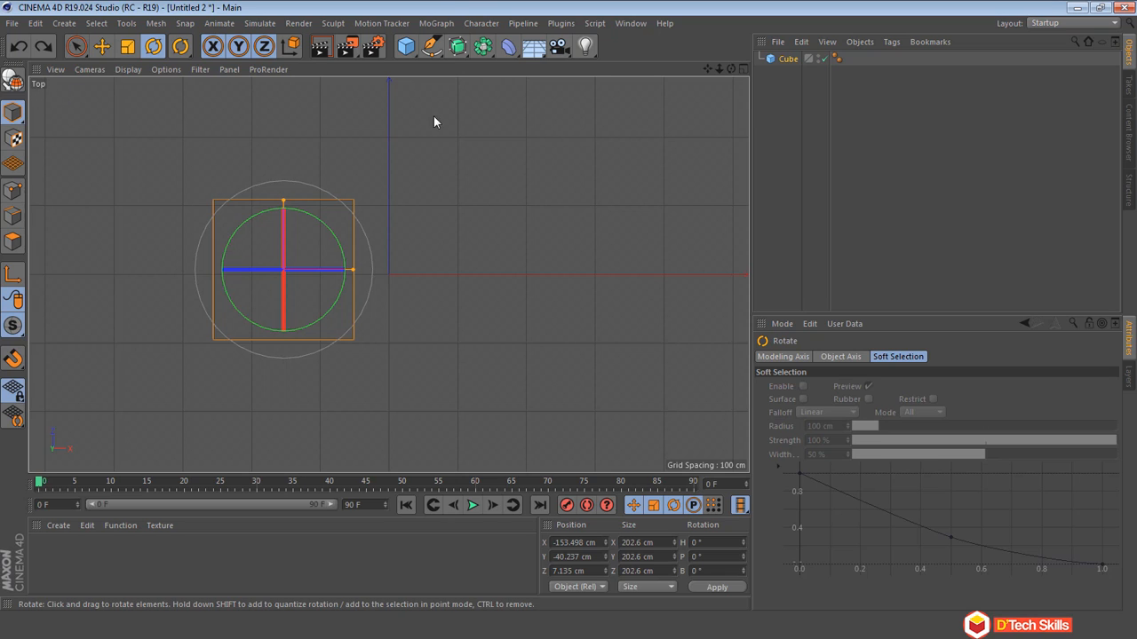
left_click(742, 69)
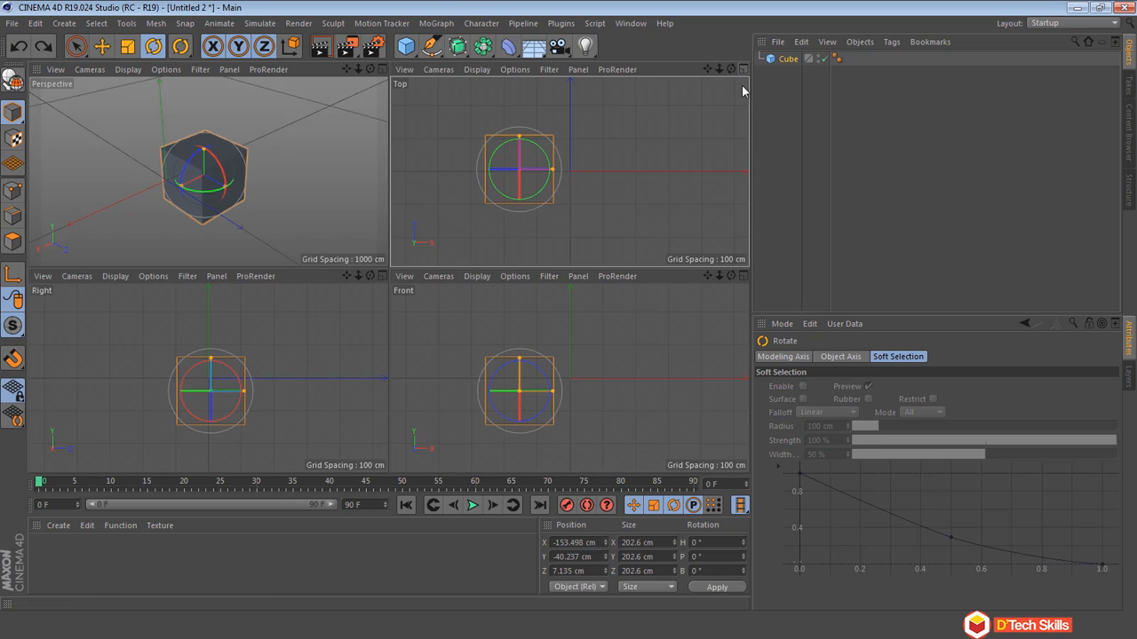
left_click(742, 275)
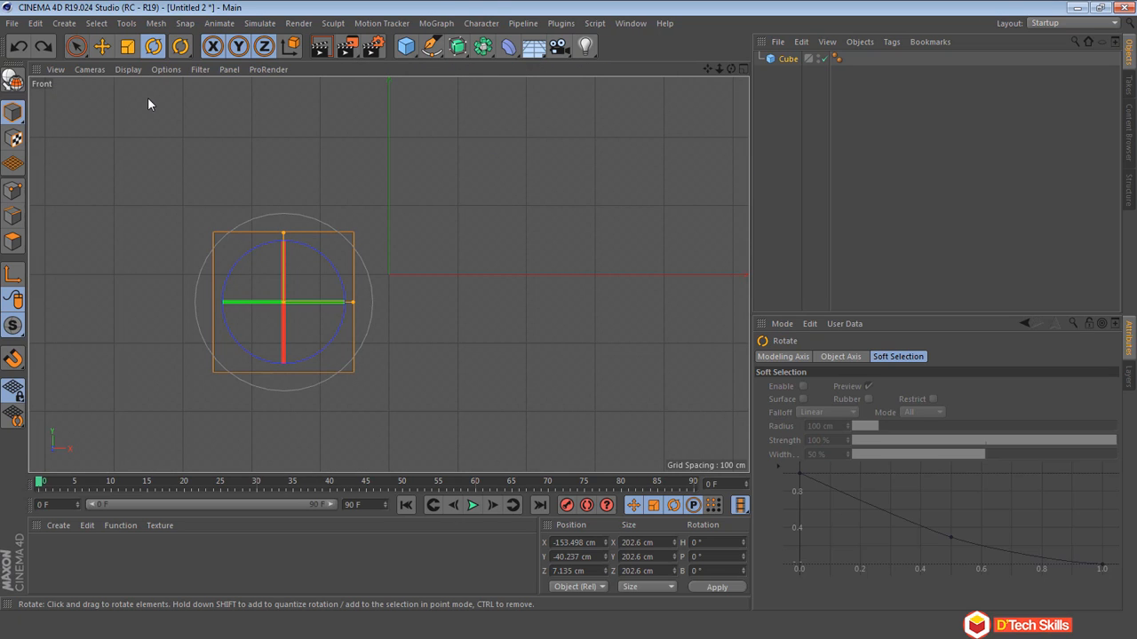
left_click(741, 68)
left_click(382, 69)
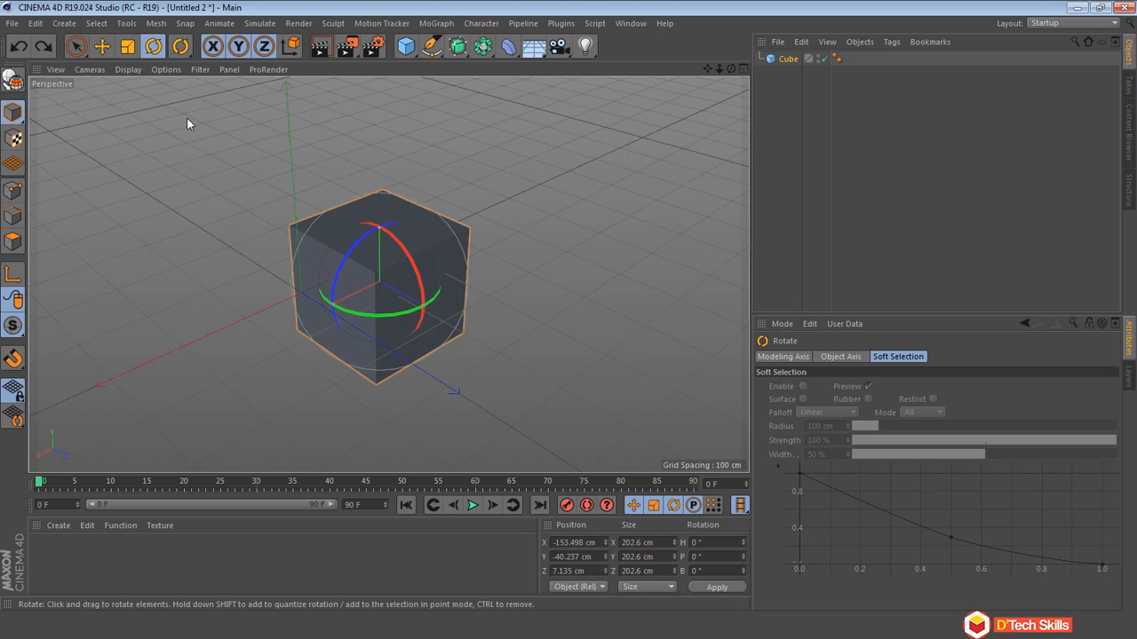
Step: Activate the Move tool and review the cube's basic, coordinate and object properties
left_click(97, 52)
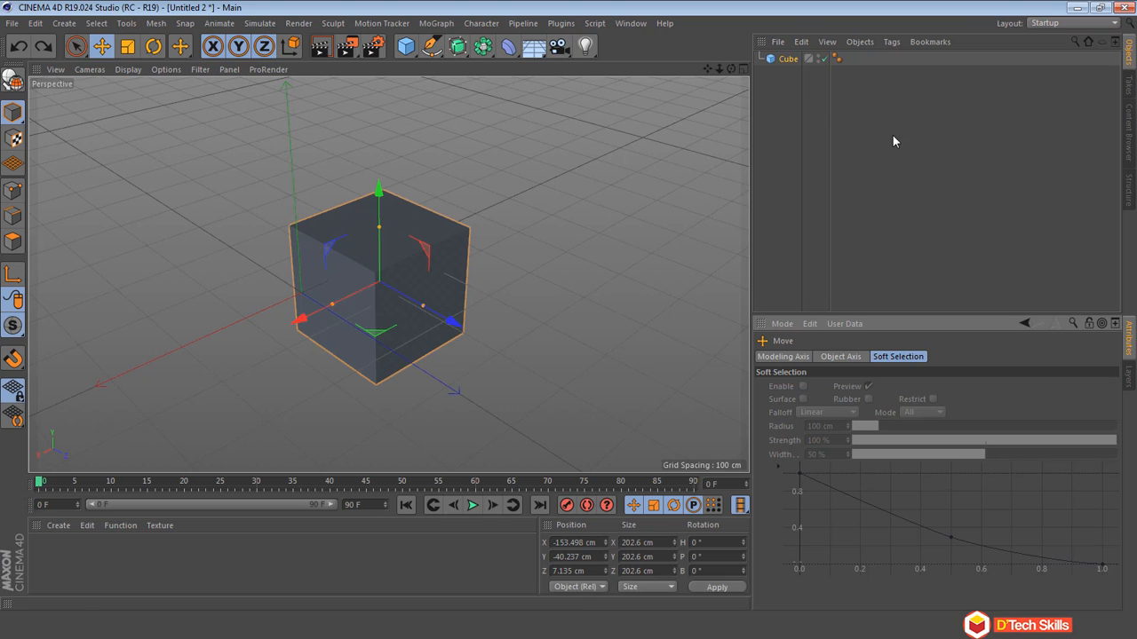
left_click(781, 60)
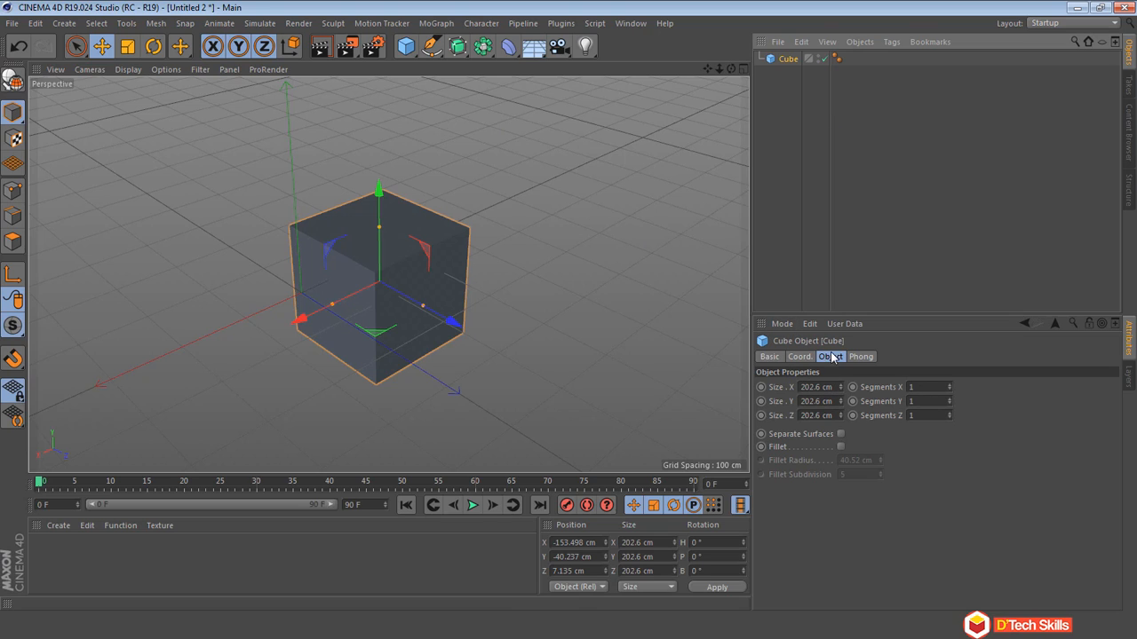
left_click(769, 358)
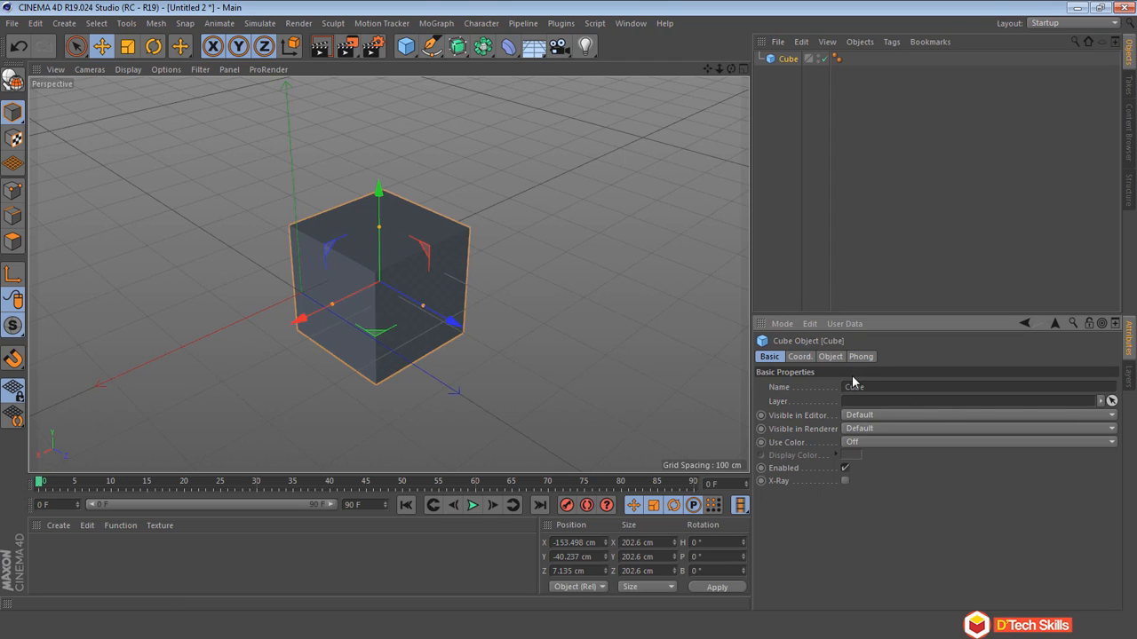
left_click(801, 357)
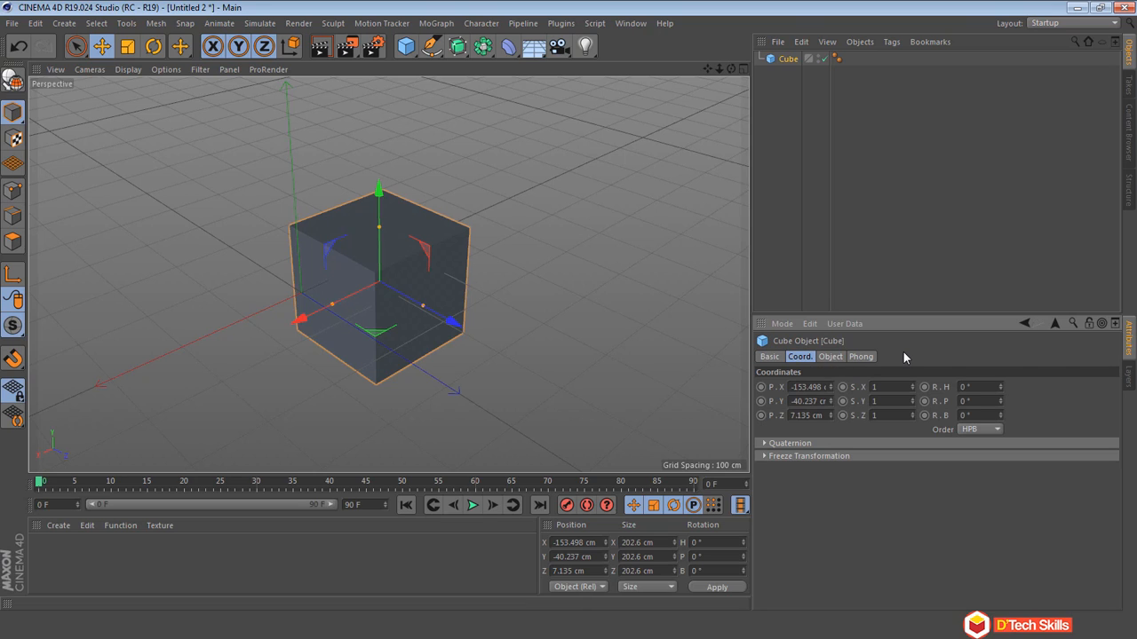
left_click(830, 356)
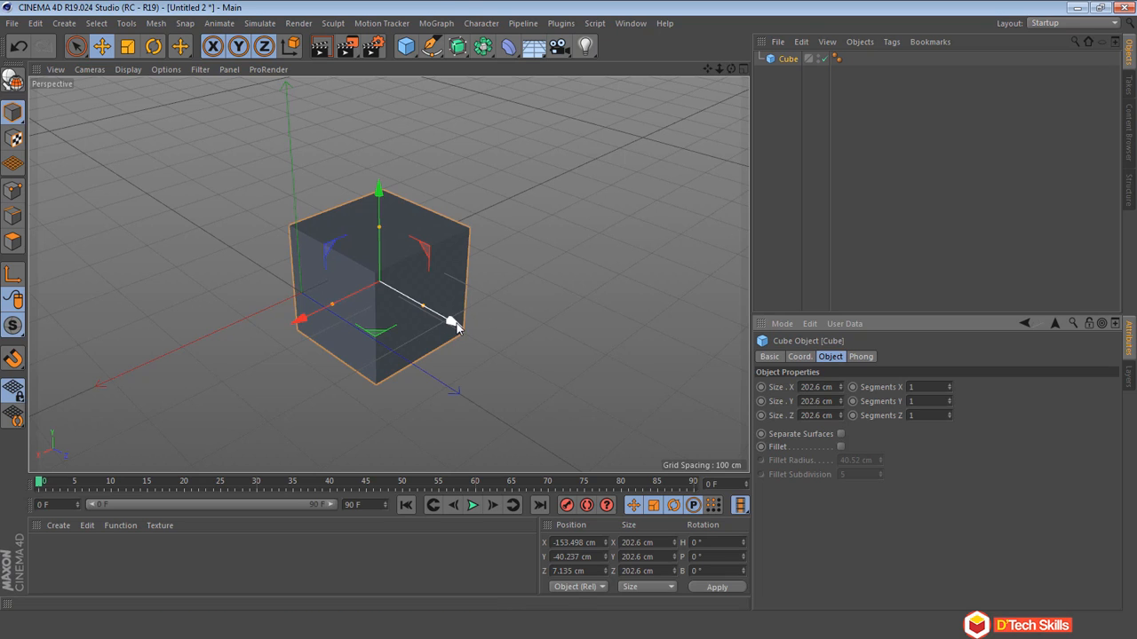
Step: Keyframe the cube's movement along Z from about -523 cm at frame 0 to about 504 cm at frame 55
left_click_drag(455, 327, 249, 263)
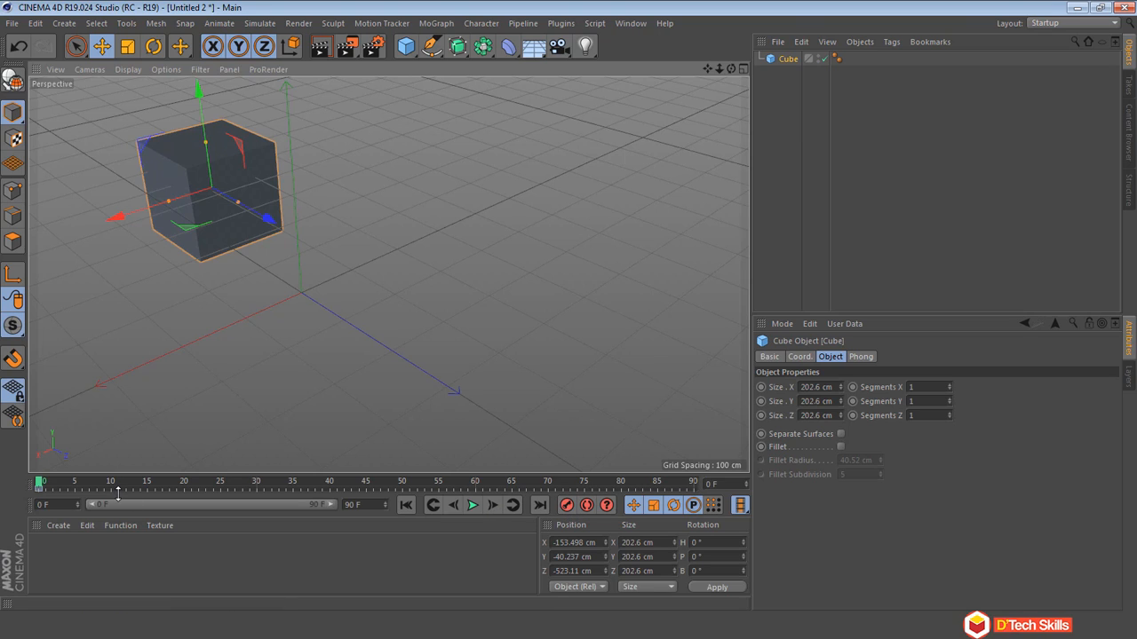
left_click_drag(65, 490, 439, 491)
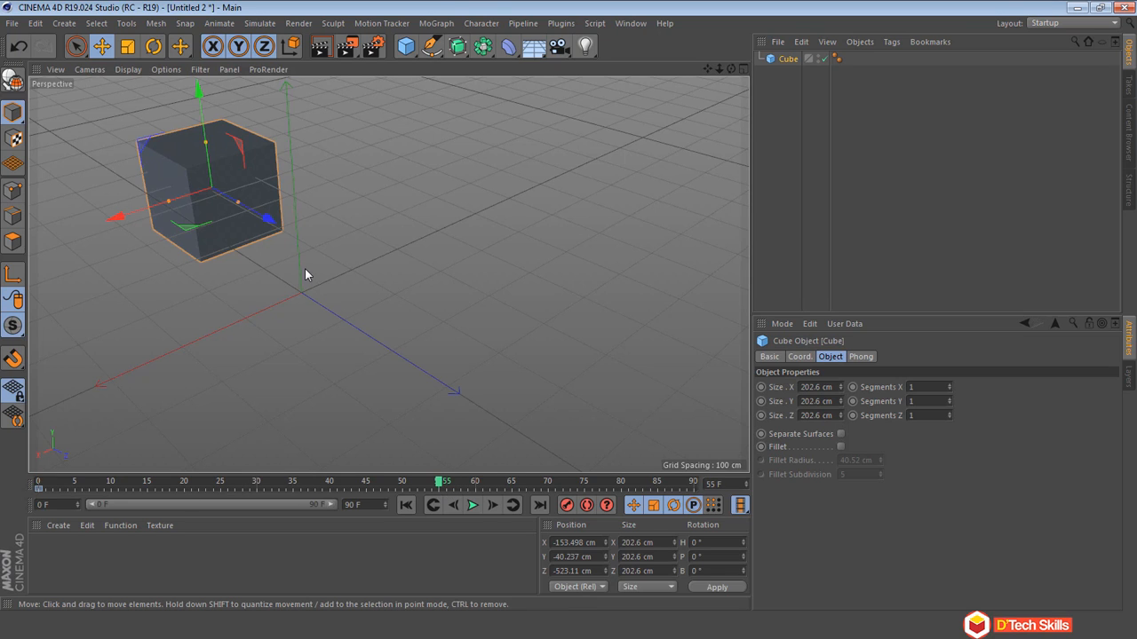
left_click_drag(267, 218, 749, 472)
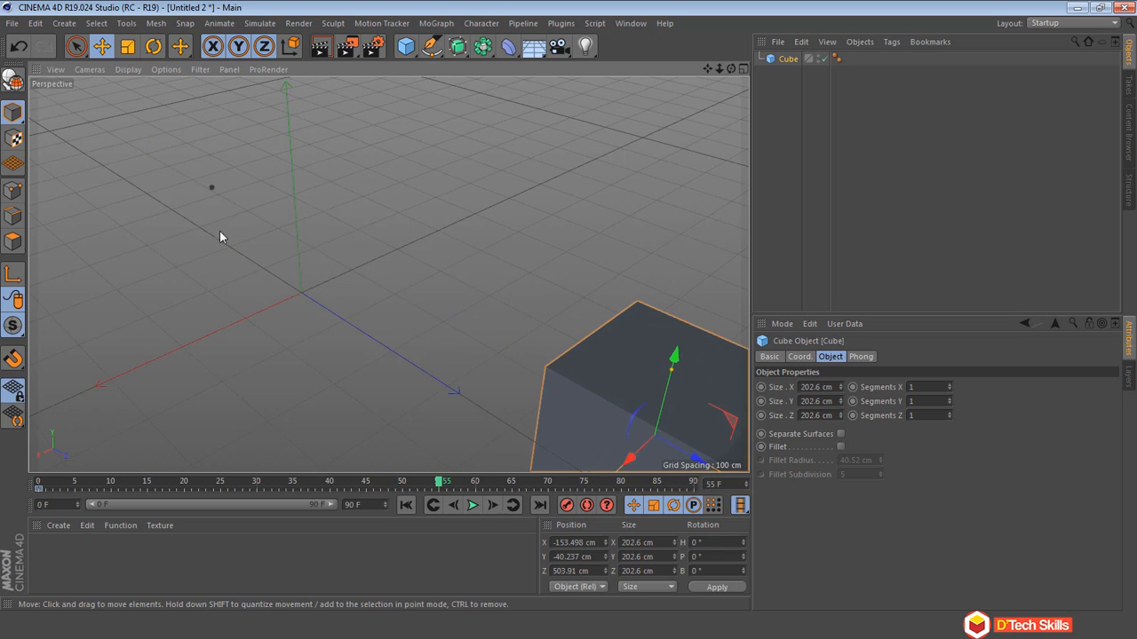
left_click(566, 504)
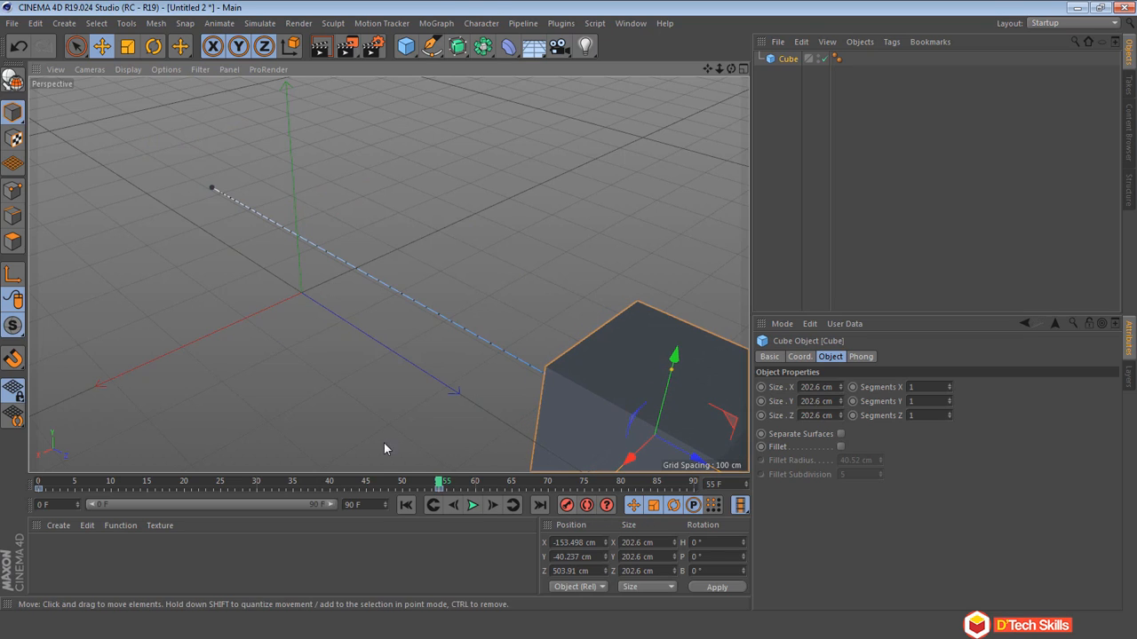
Step: Play the cube animation from the first frame, stop it, and return to the start
left_click(407, 505)
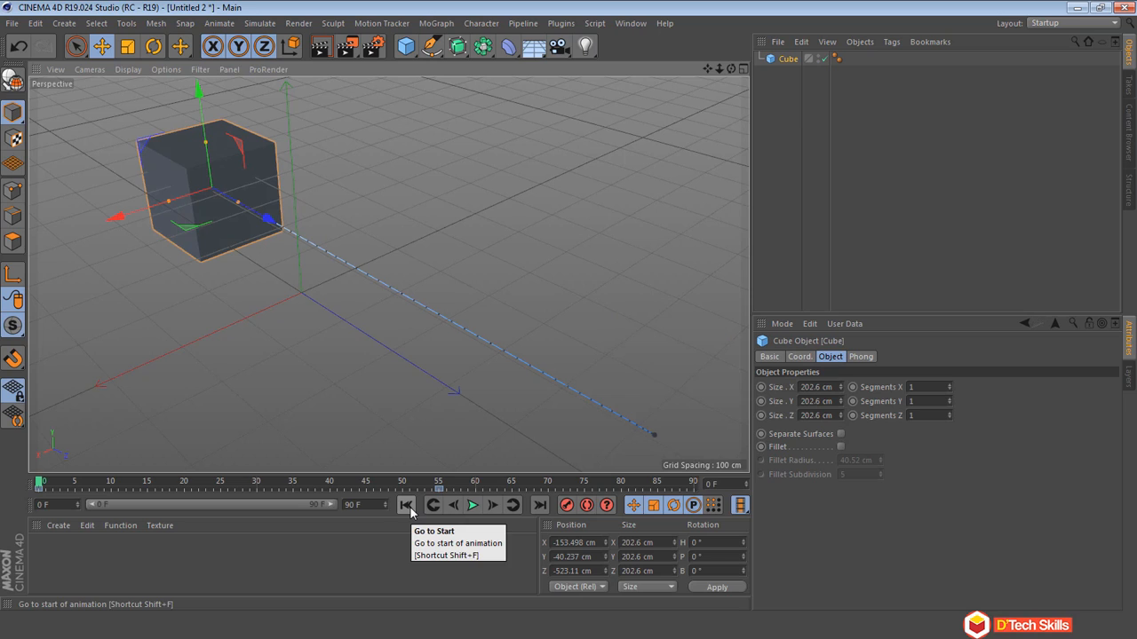
left_click(474, 506)
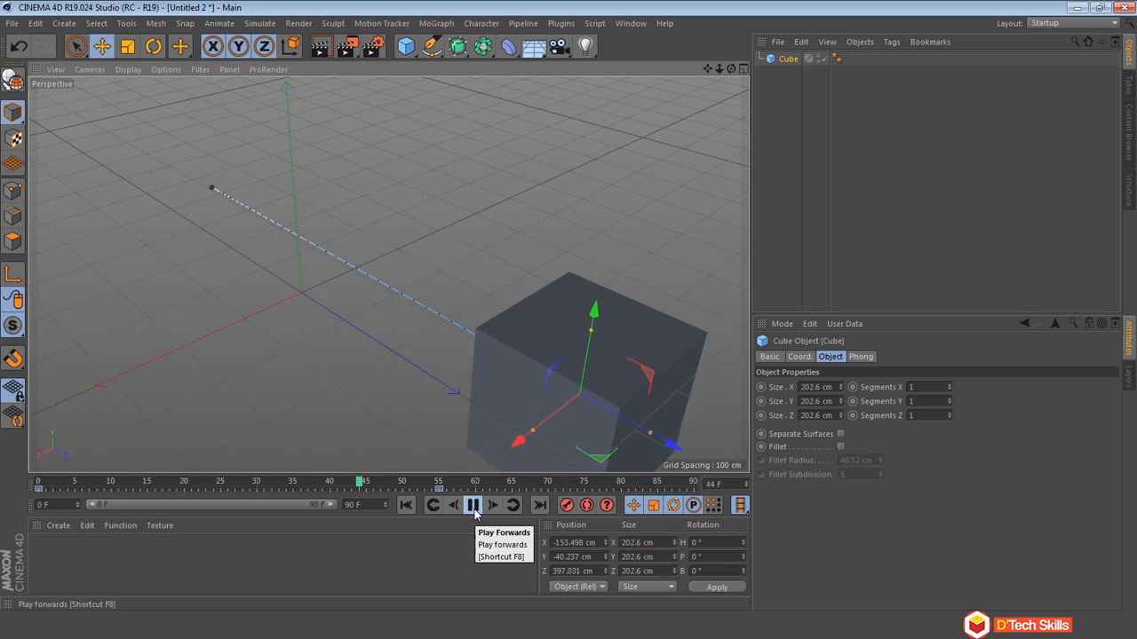
left_click(473, 506)
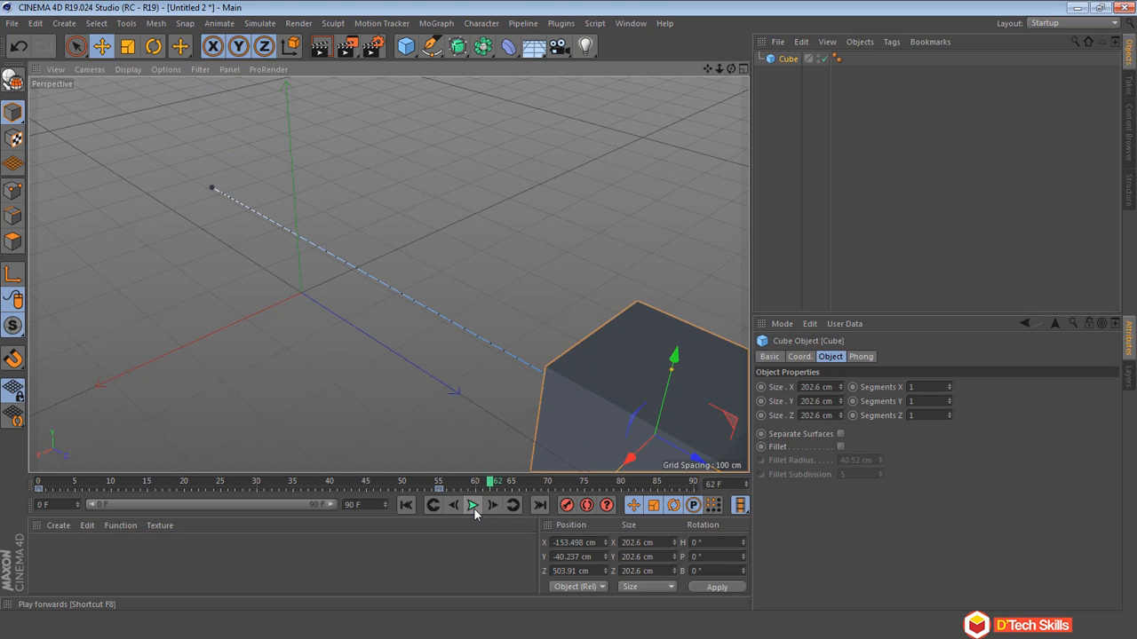
left_click(406, 505)
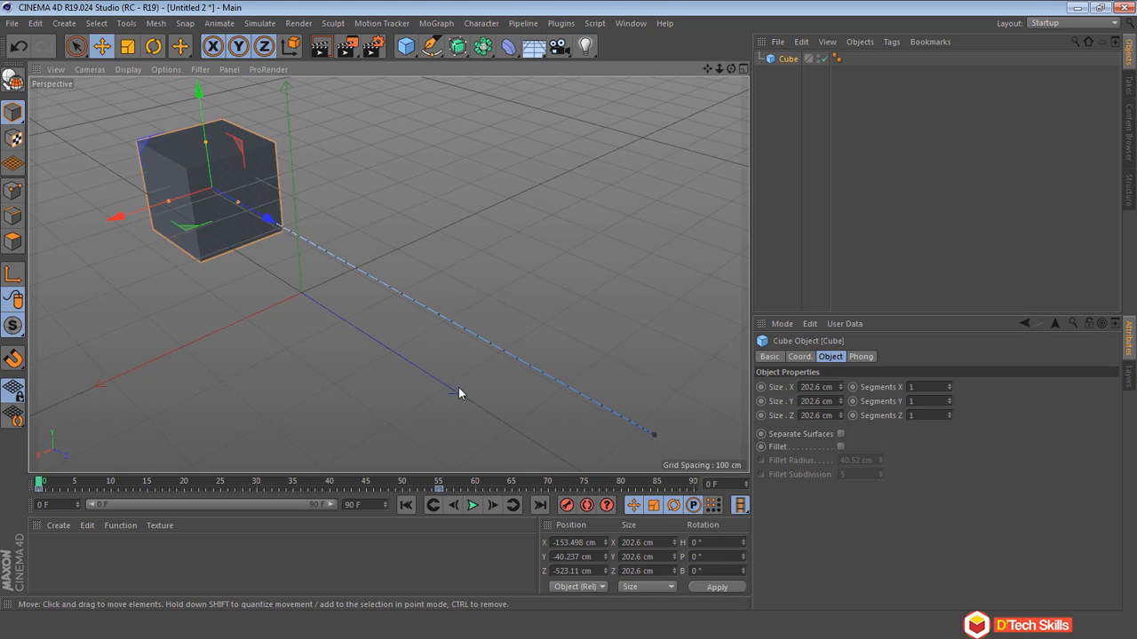
Step: Delete the animated cube and add a new default cube to the scene
left_click(788, 61)
key("Delete")
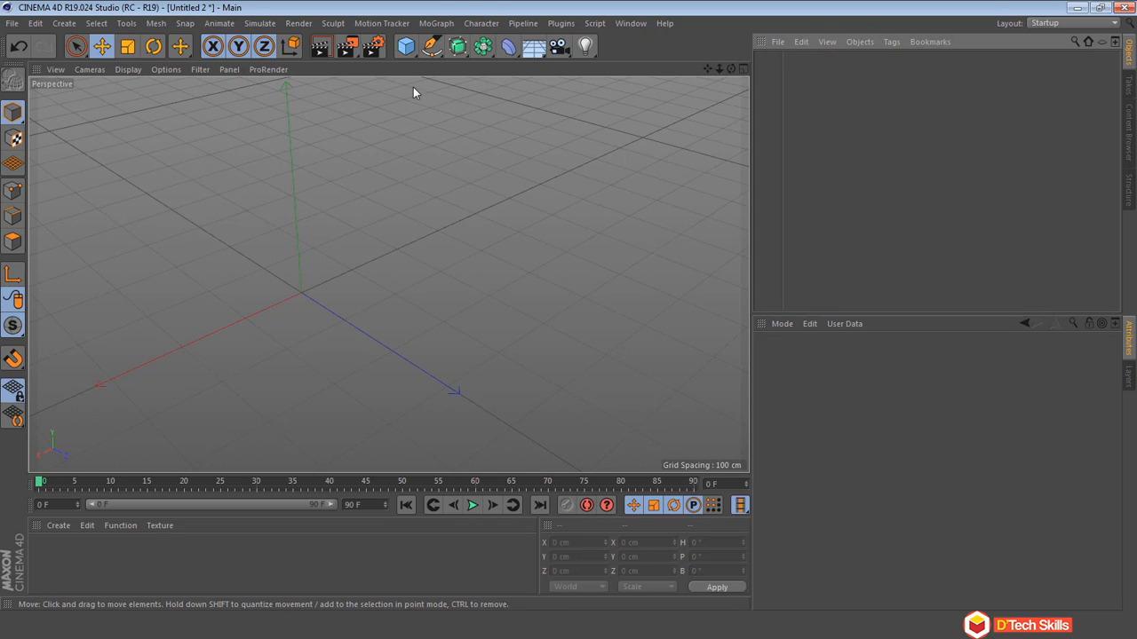
left_click(406, 45)
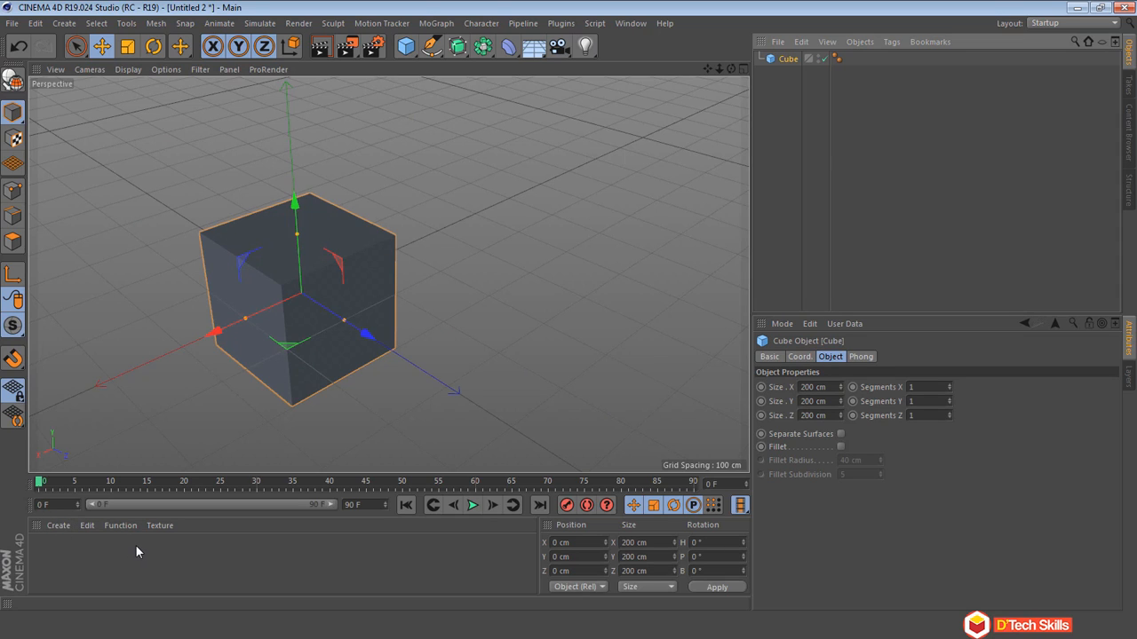
Step: Create a new standard material and apply it to the cube
left_click(58, 526)
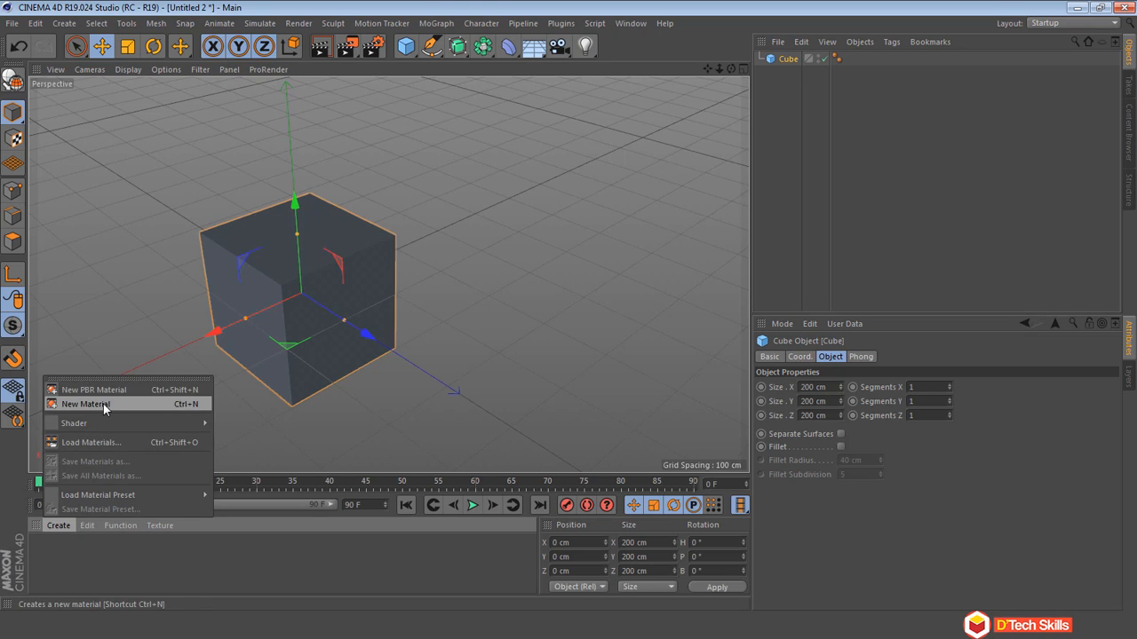
left_click(121, 526)
double_click(60, 549)
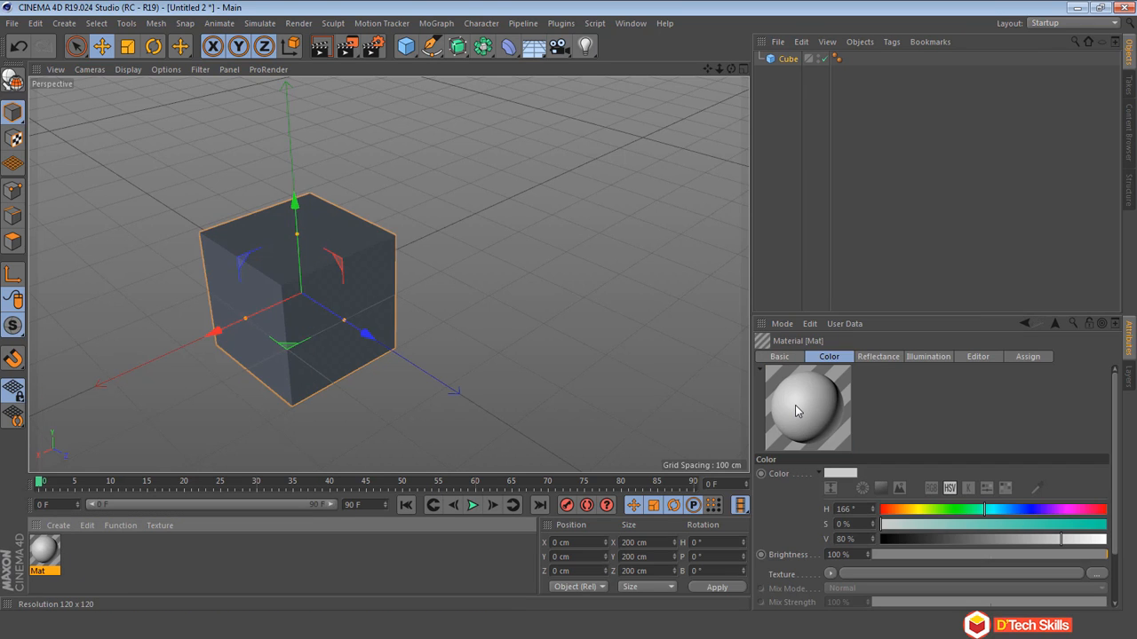
mouse_move(815, 401)
left_mouse_down()
mouse_move(498, 299)
mouse_move(302, 277)
left_mouse_up()
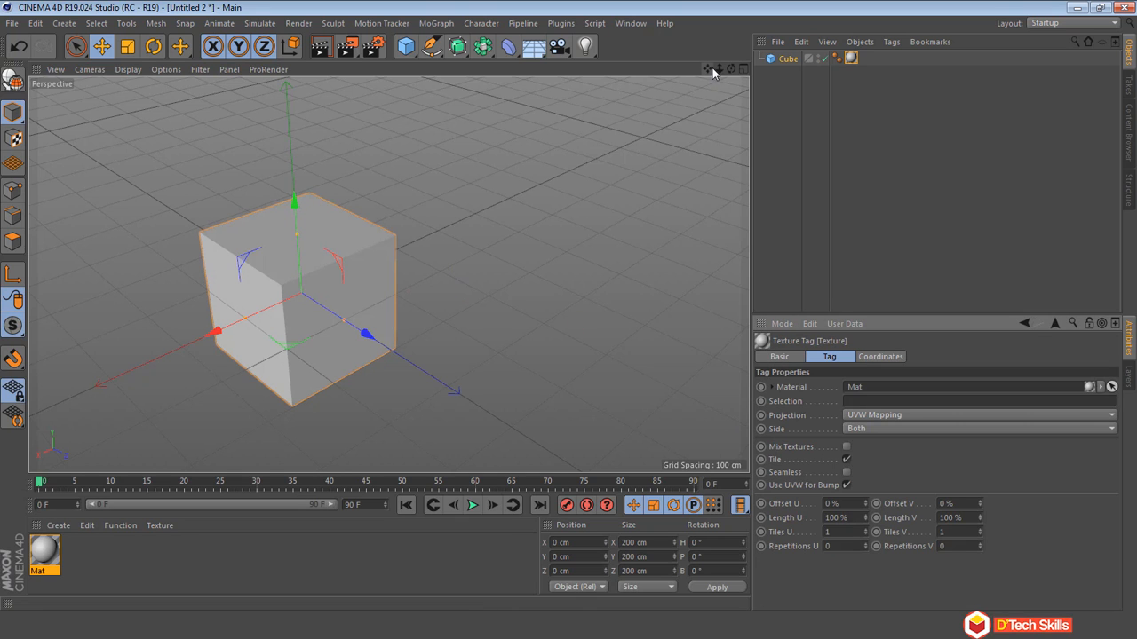
Step: Colour the cube's material red with hue 360° and saturation 100%
left_click_drag(711, 69, 835, 5)
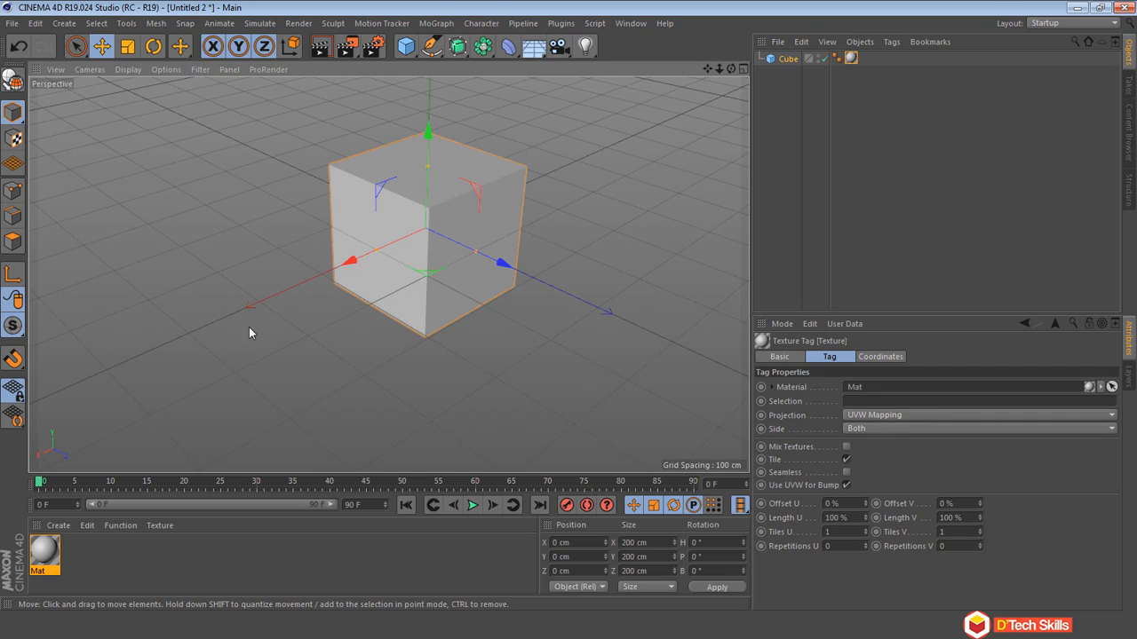
left_click(42, 546)
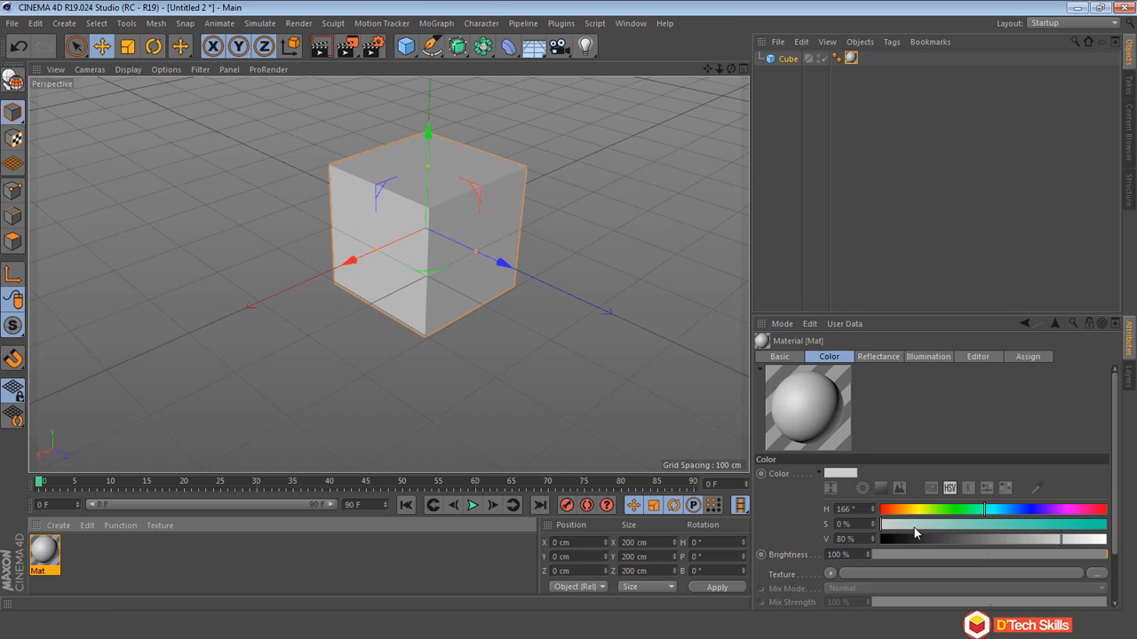
mouse_move(907, 514)
left_mouse_down()
mouse_move(893, 515)
mouse_move(1099, 524)
mouse_move(1108, 512)
mouse_move(1113, 525)
left_mouse_up()
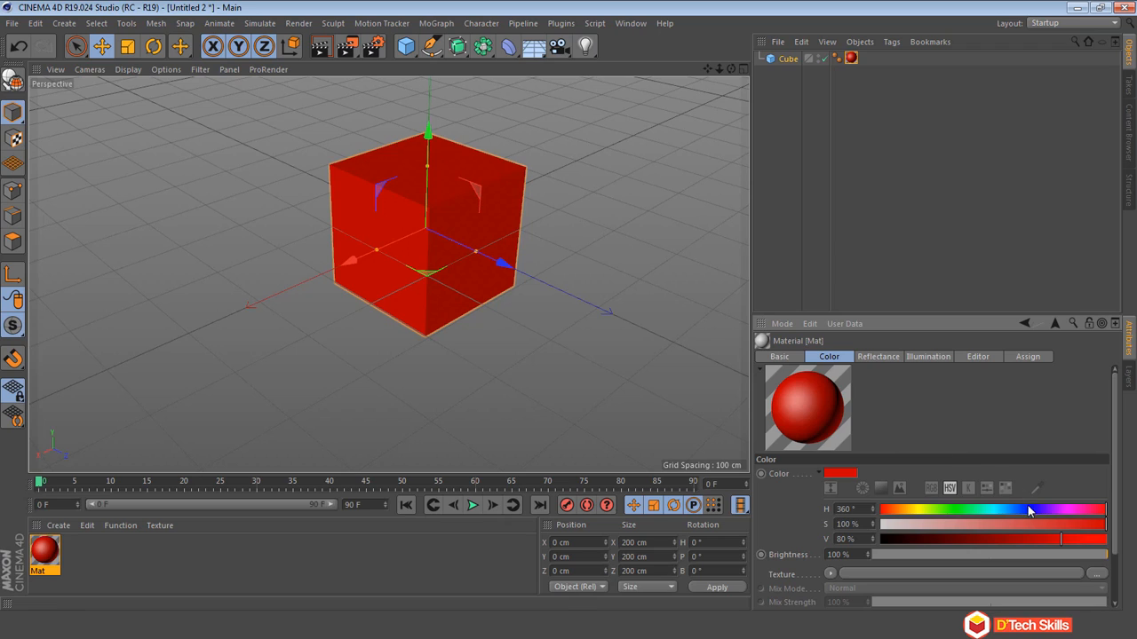
Step: Load the Tulips image from Sample Pictures as the material's colour texture and inspect the textured cube
left_click(830, 573)
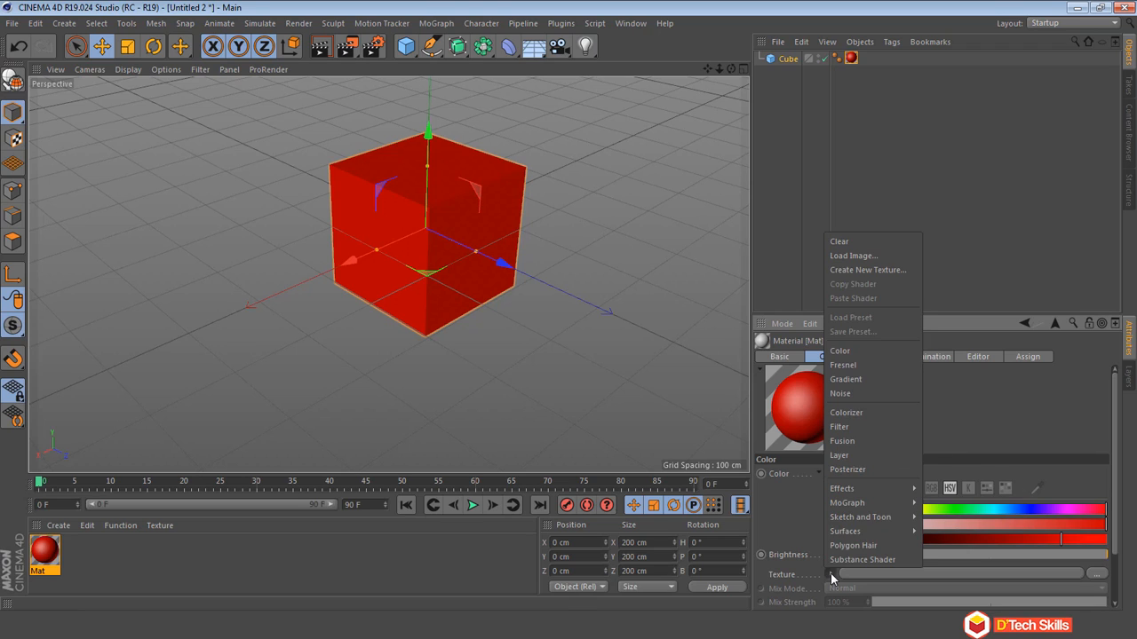
left_click(861, 255)
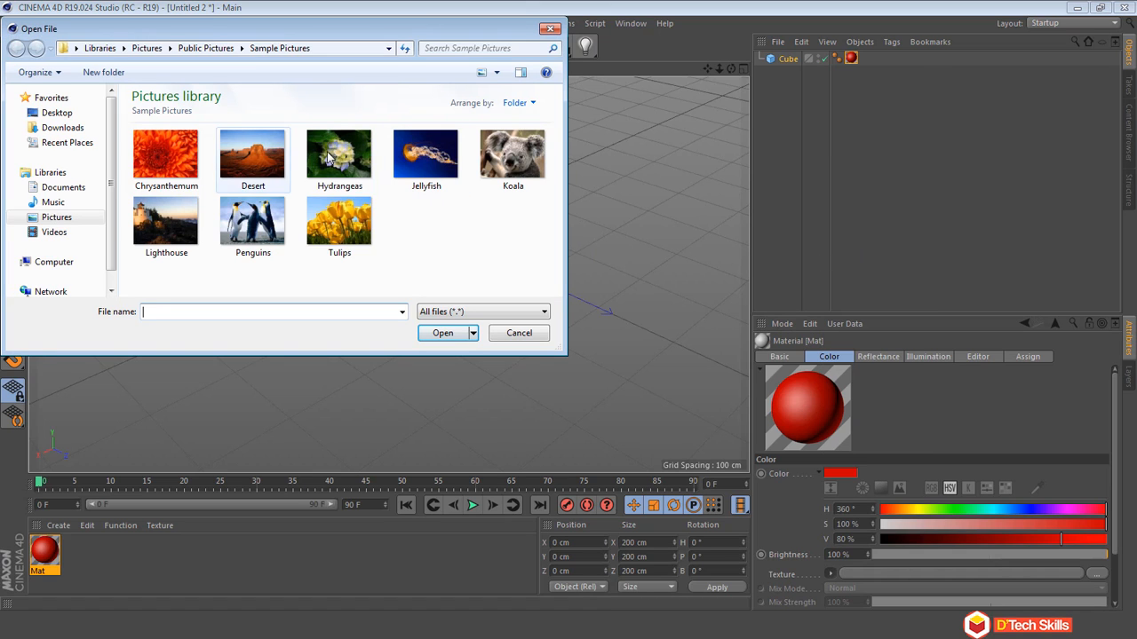
left_click(353, 227)
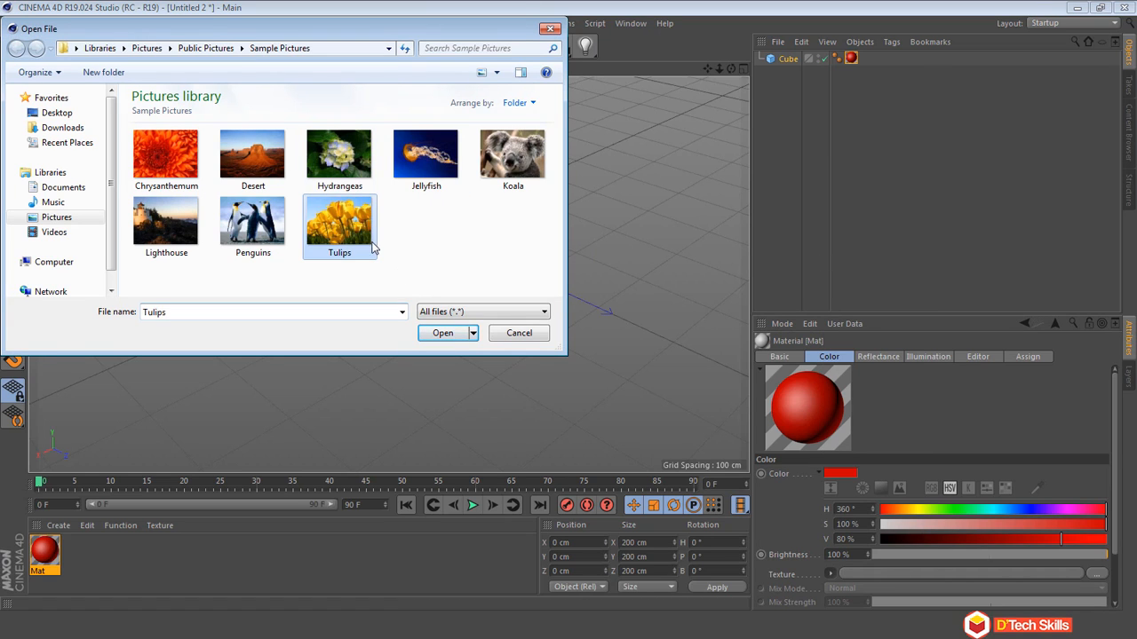
left_click(447, 338)
left_click(651, 364)
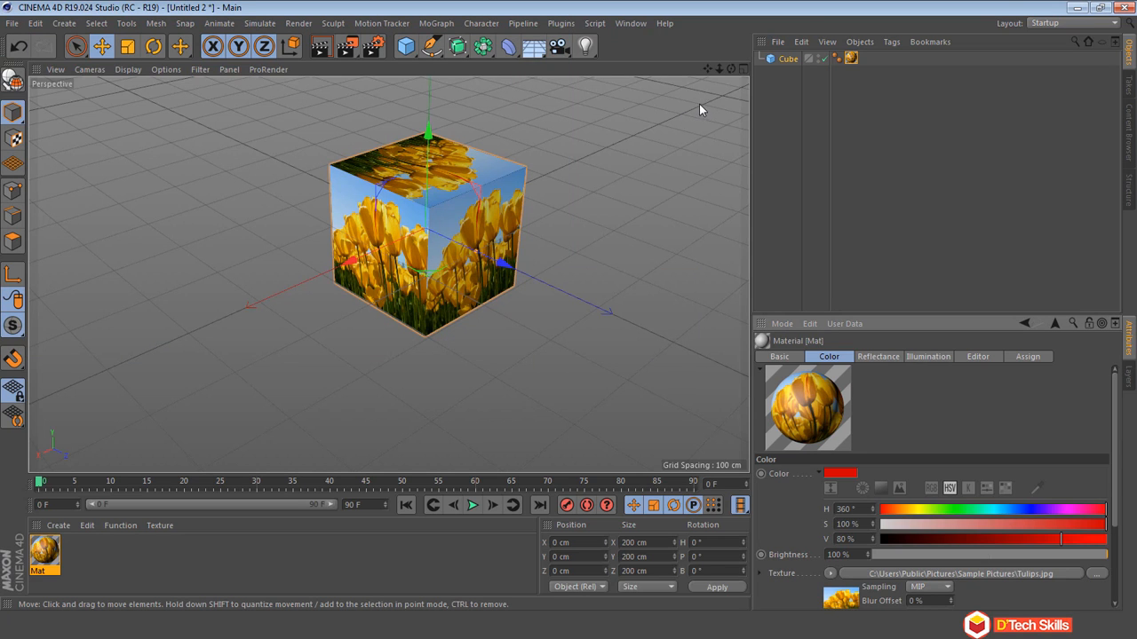
scroll(704, 71, "up", 4)
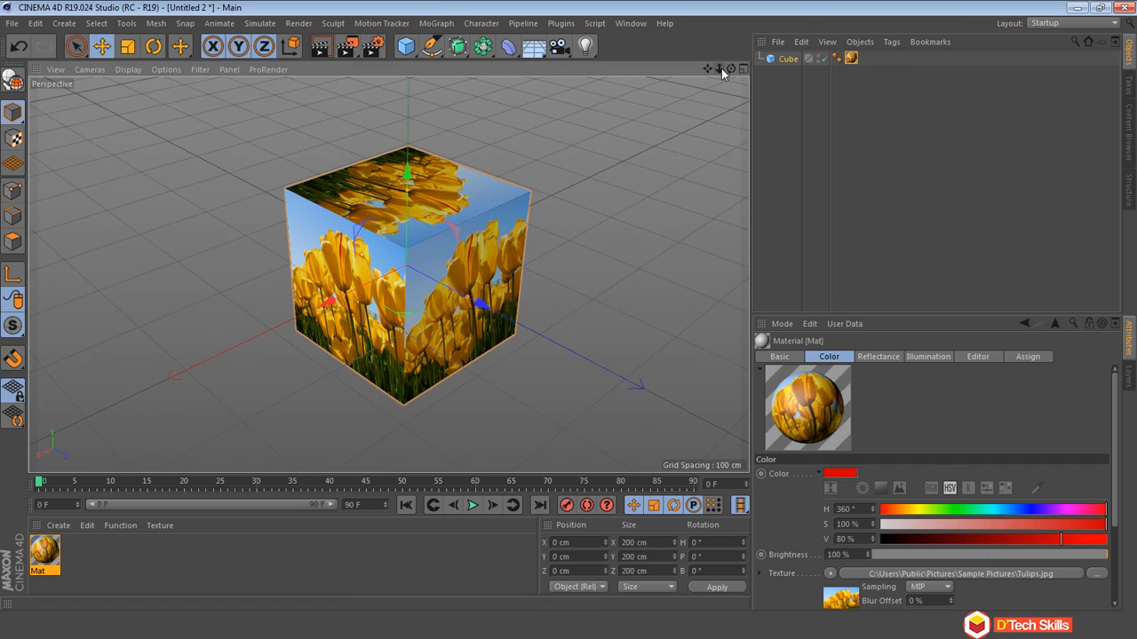
left_click_drag(732, 68, 671, 71)
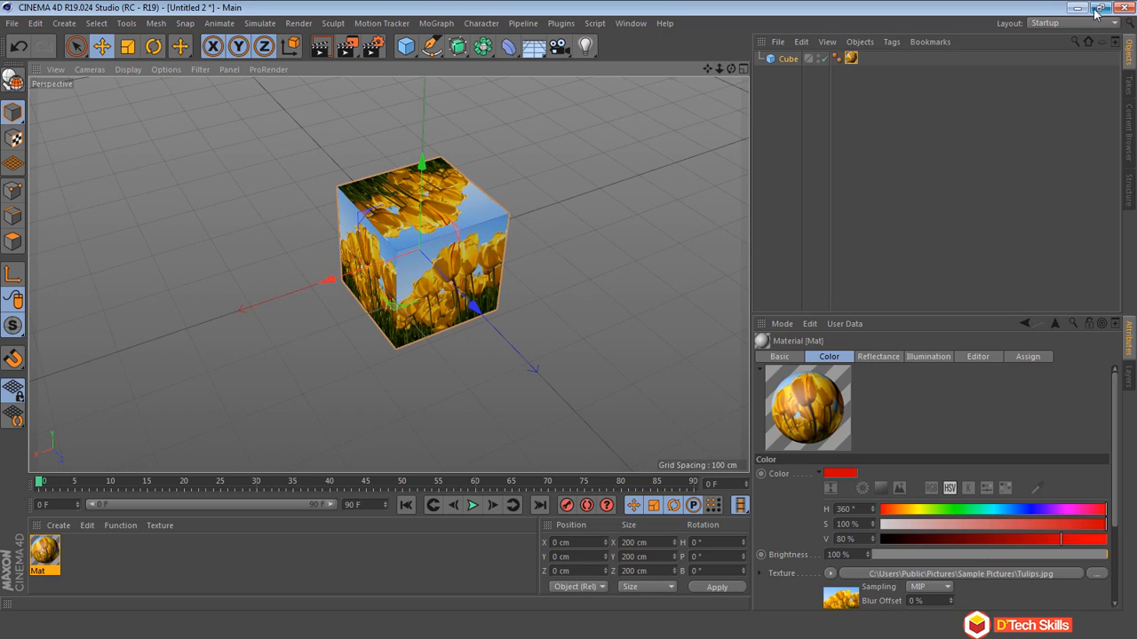
Step: Preview the Model and BP - UV Edit interface layouts, finishing in the Standard layout
left_click(1041, 24)
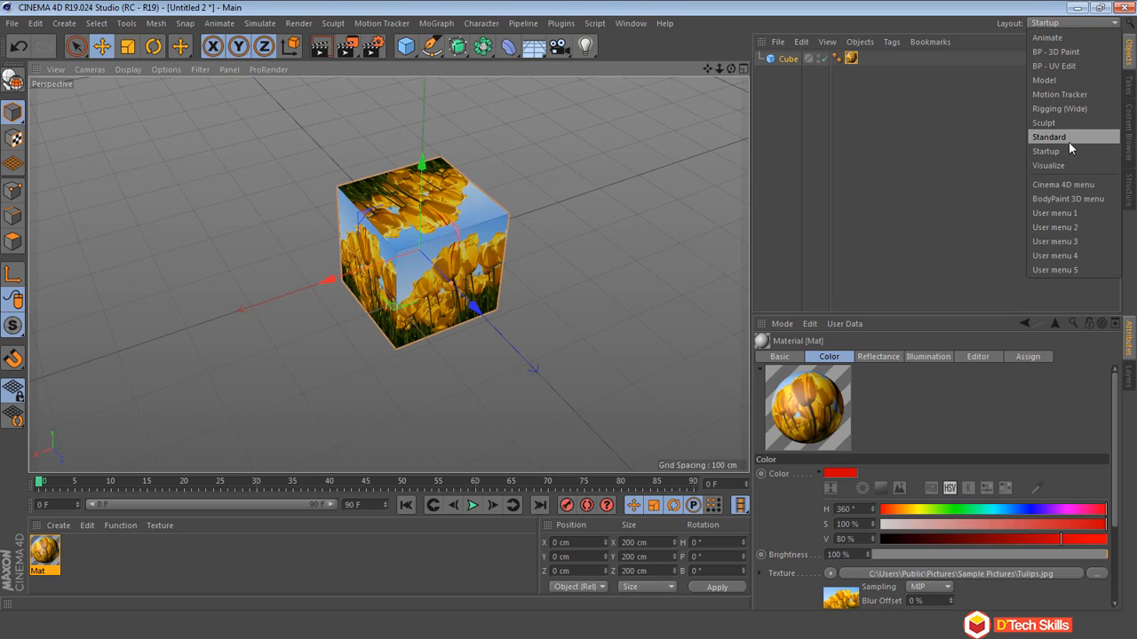
left_click(1071, 76)
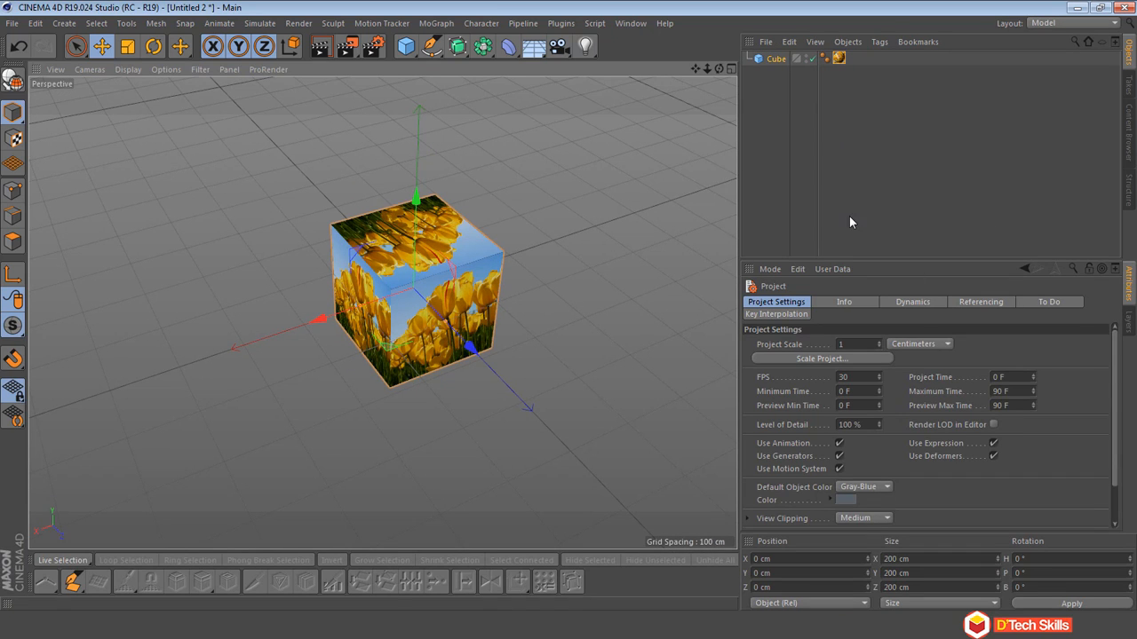
left_click(1072, 23)
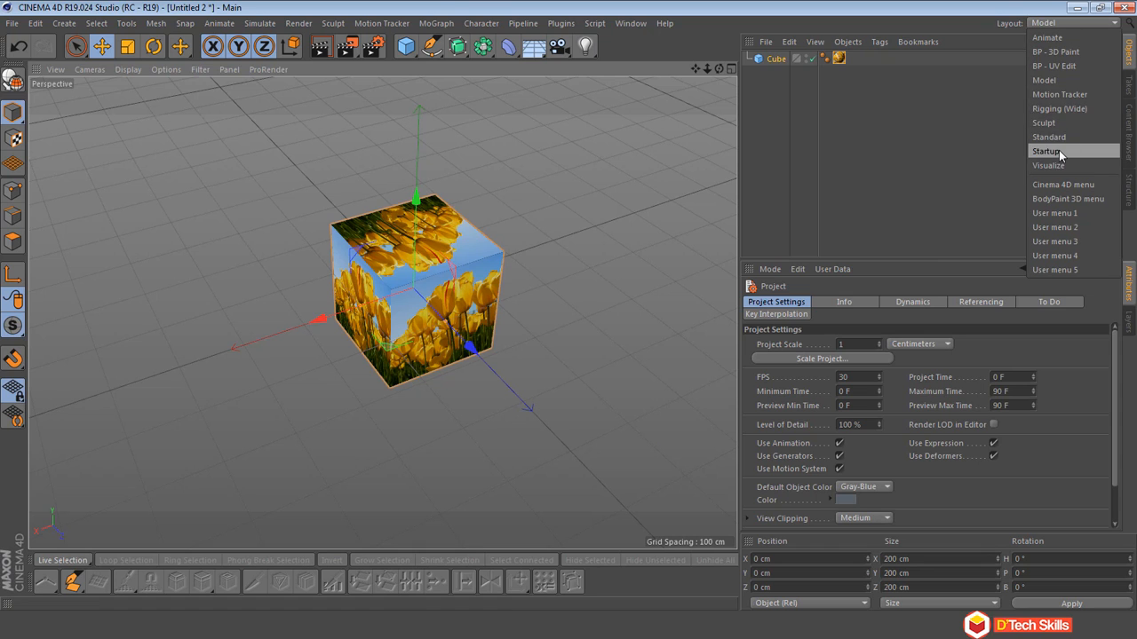
left_click(1070, 64)
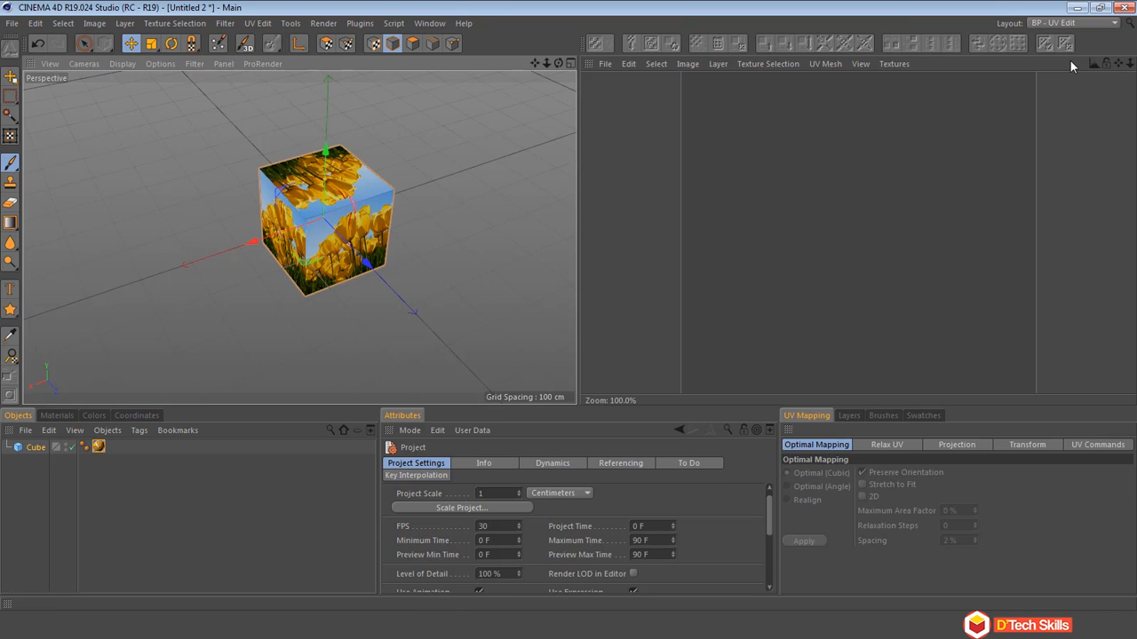
left_click(1085, 20)
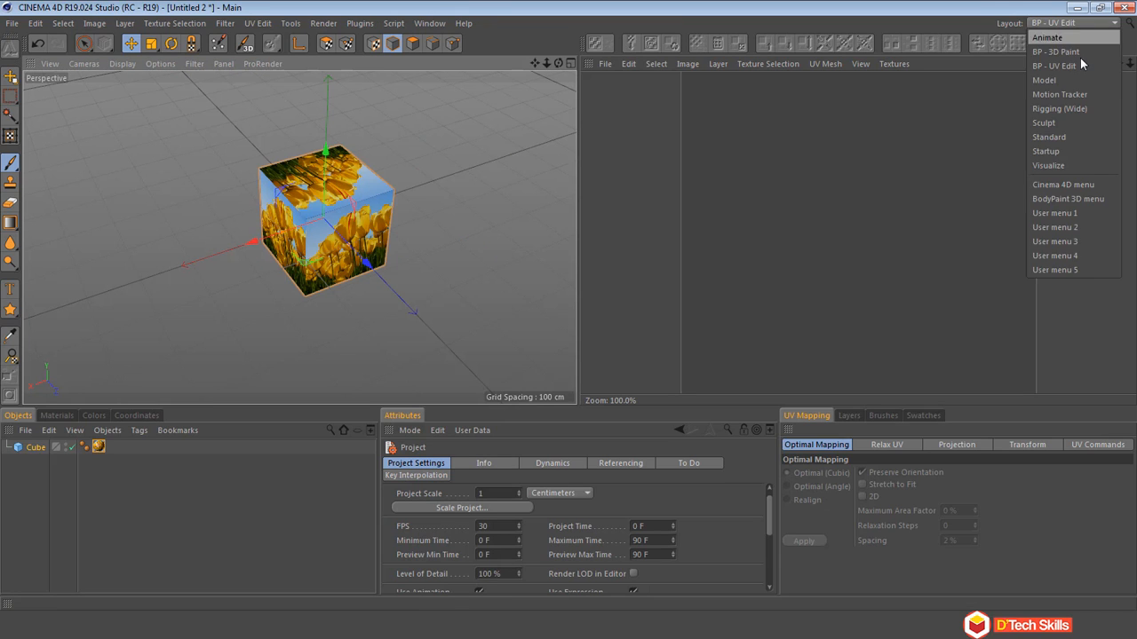
left_click(1072, 78)
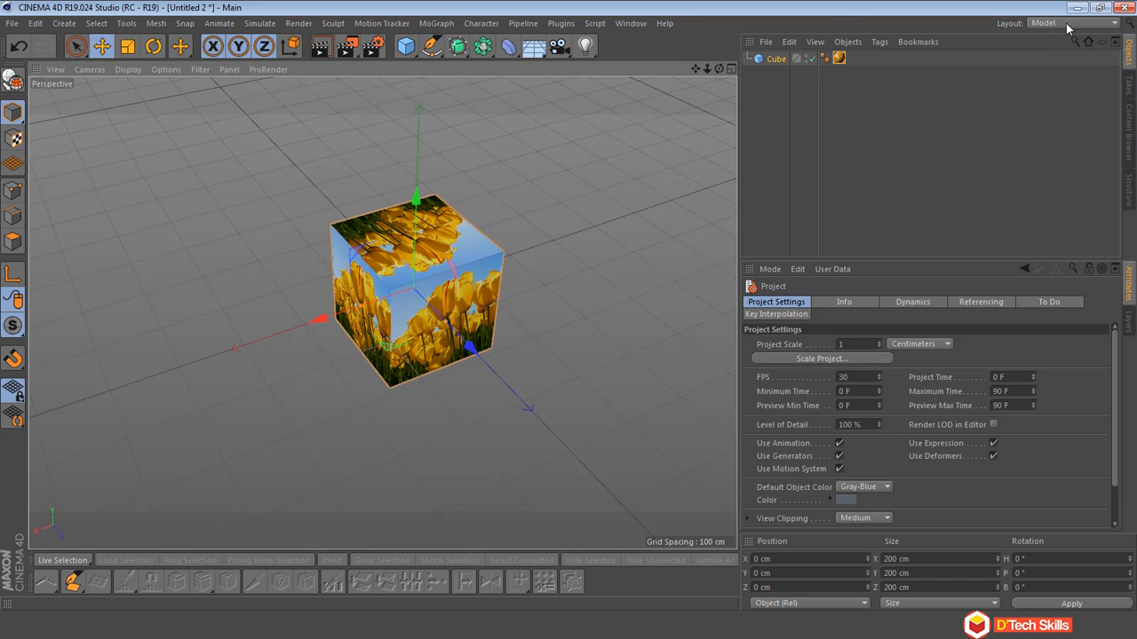
left_click(1067, 23)
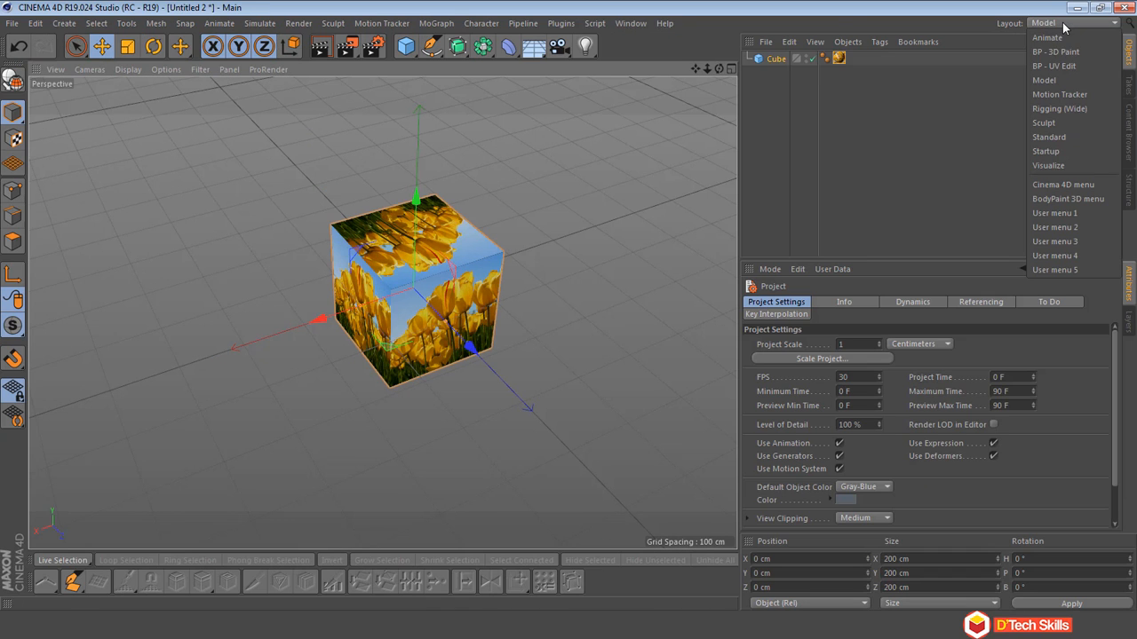
left_click(1055, 137)
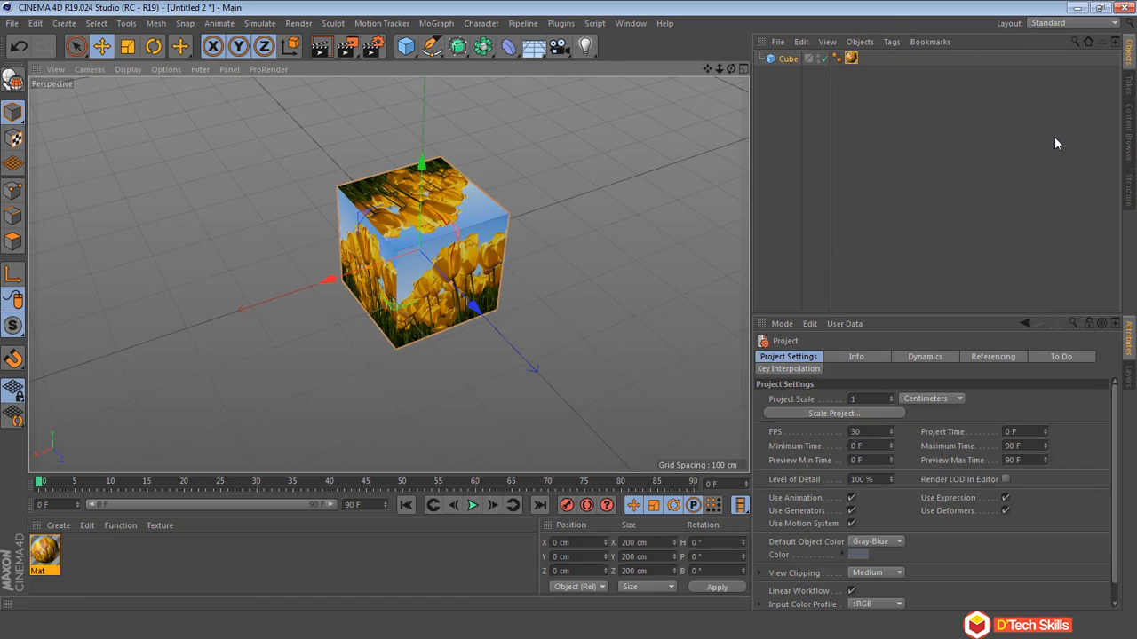